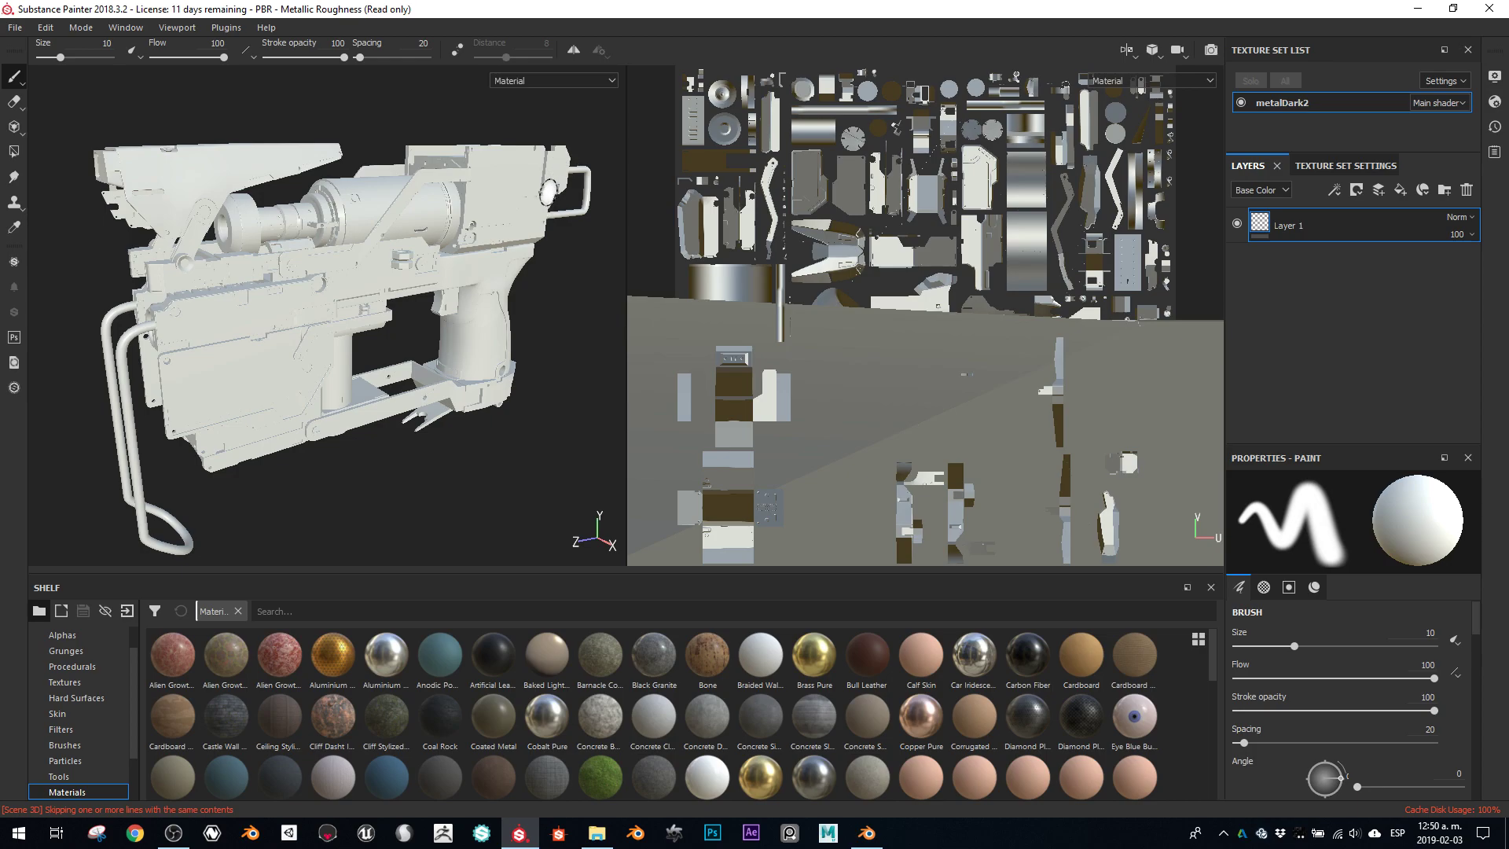
Try painting white strokes across the gun model and its UV layout.
alt+drag(549, 321, 512, 295)
key(F2)
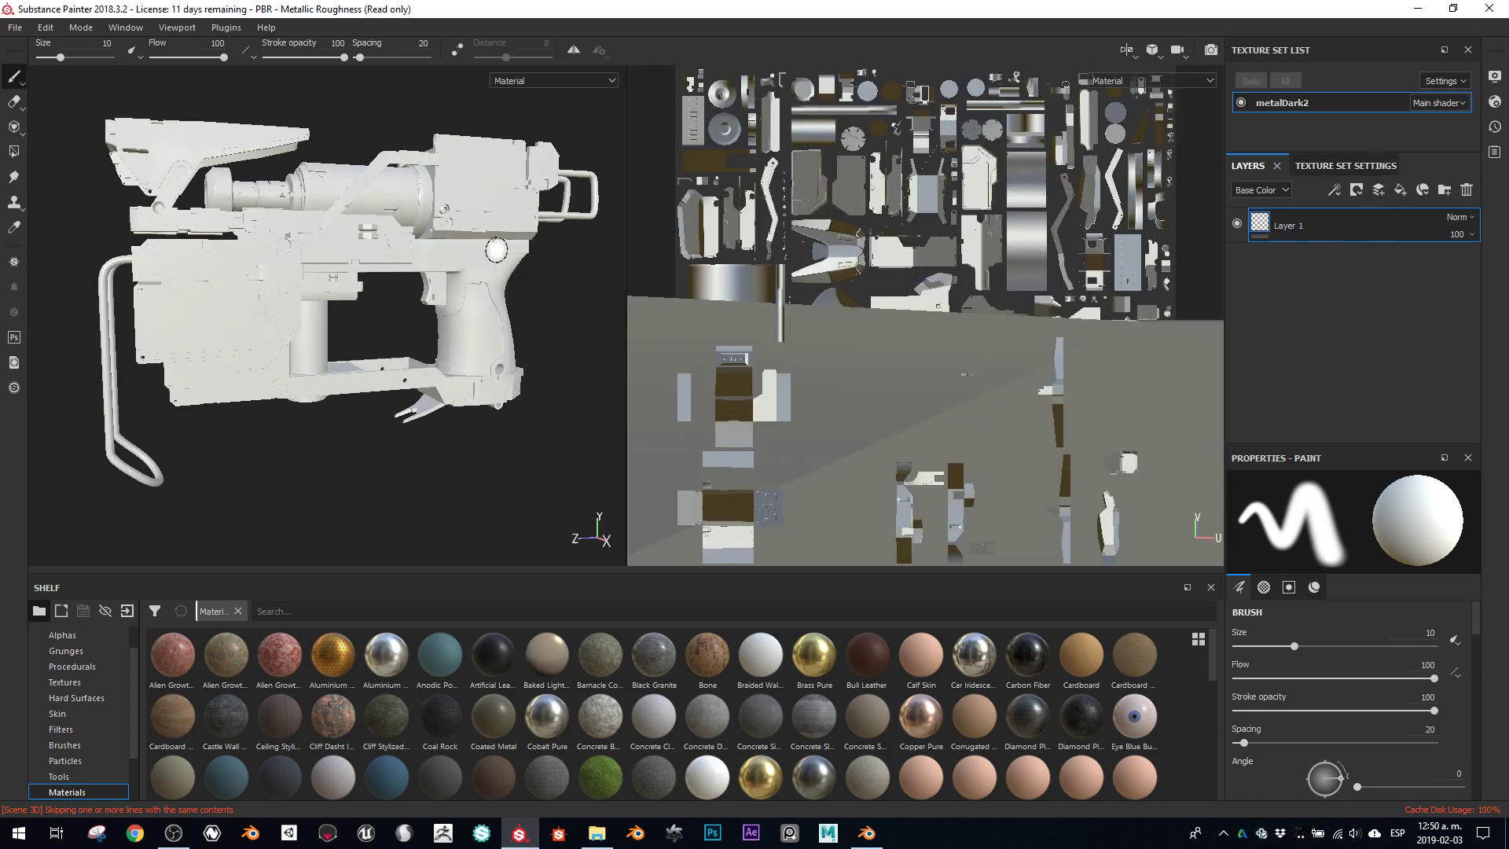
alt+drag(364, 324, 429, 321)
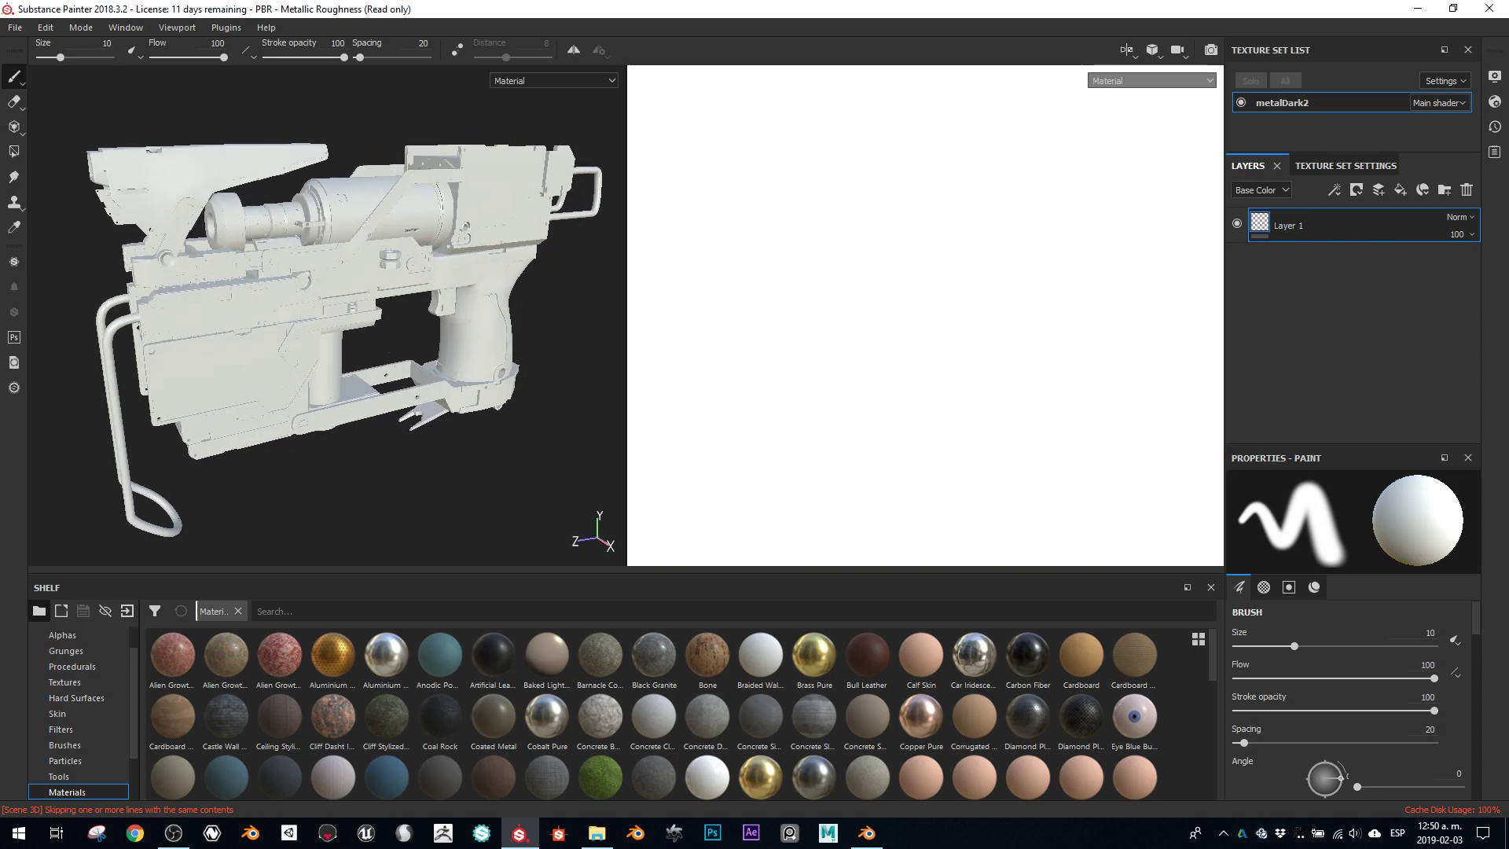
drag(362, 227, 588, 153)
mouse_move(548, 329)
mouse_down()
mouse_move(452, 378)
mouse_move(268, 417)
mouse_move(81, 397)
mouse_up()
mouse_move(387, 475)
alt+mouse_down()
mouse_move(364, 347)
mouse_move(390, 473)
alt+mouse_up()
key(ctrl+z)
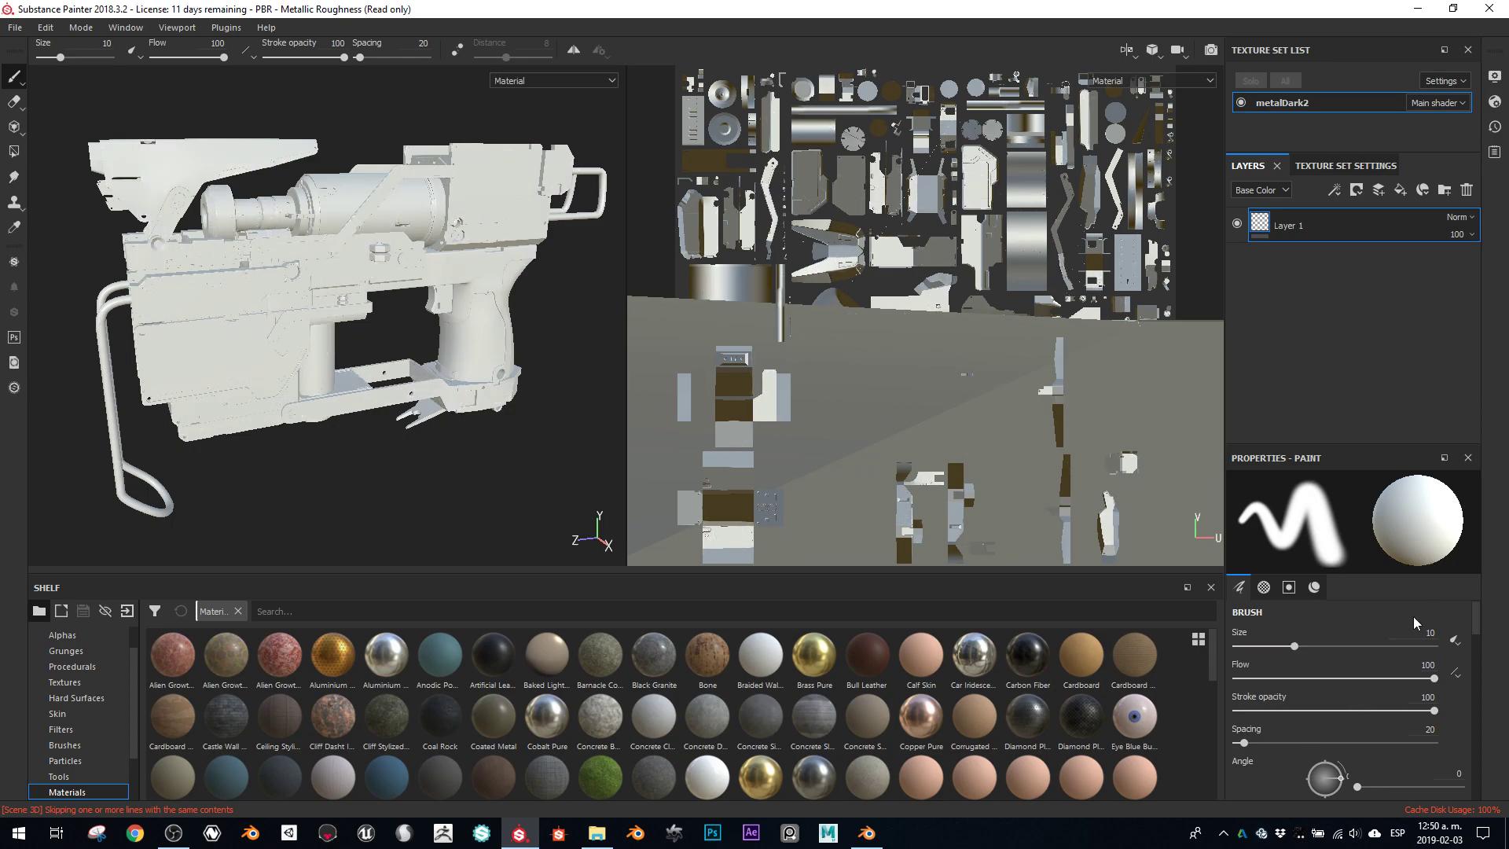
Set the brush base color to pure red (1, 0, 0) and paint zigzag test strokes across the whole gun.
scroll(1387, 692, down, 10)
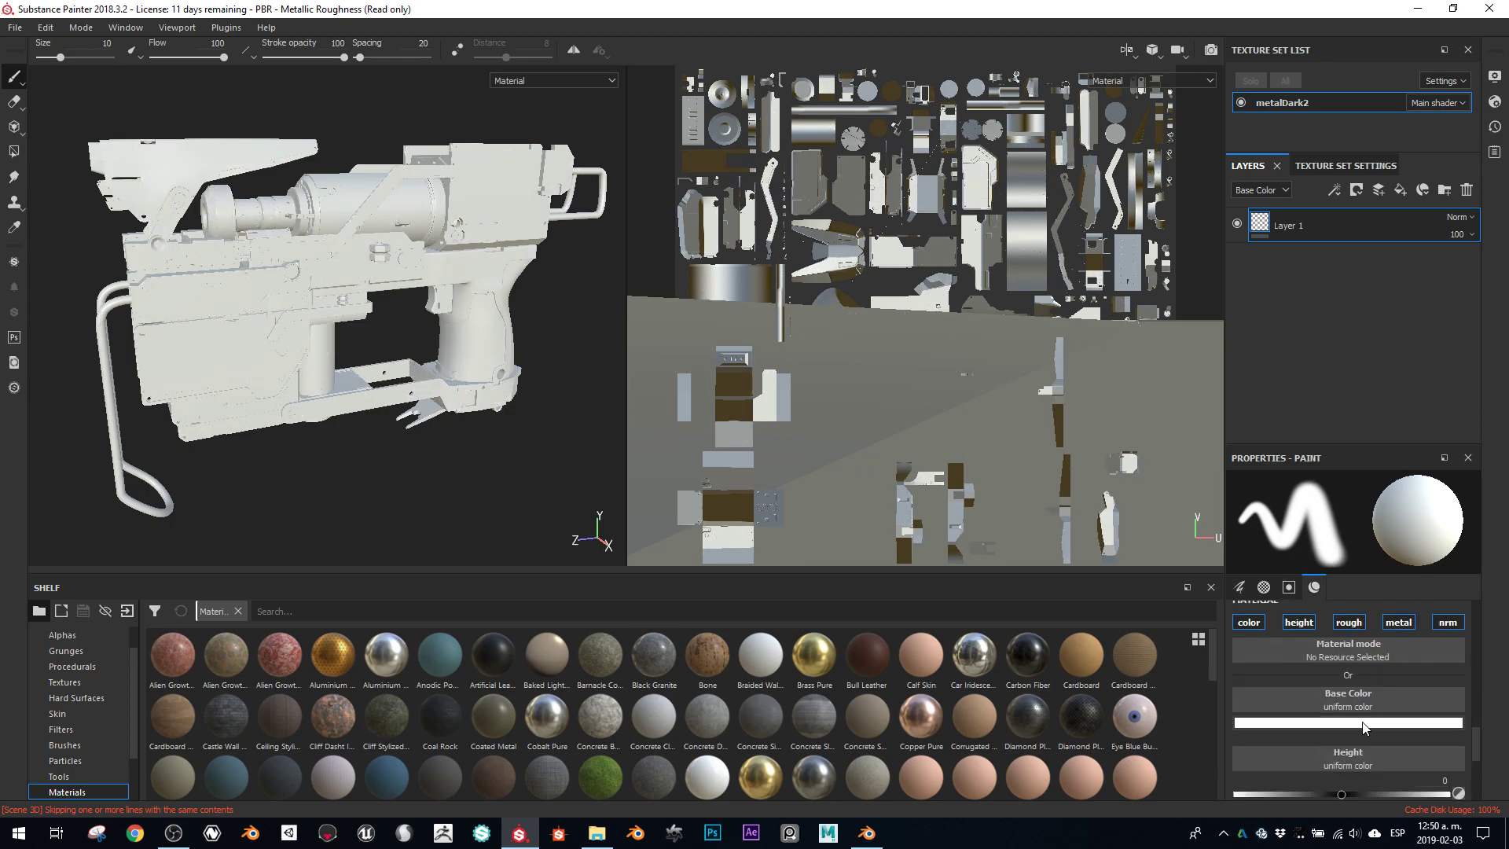
click(1364, 723)
drag(1365, 617, 1424, 550)
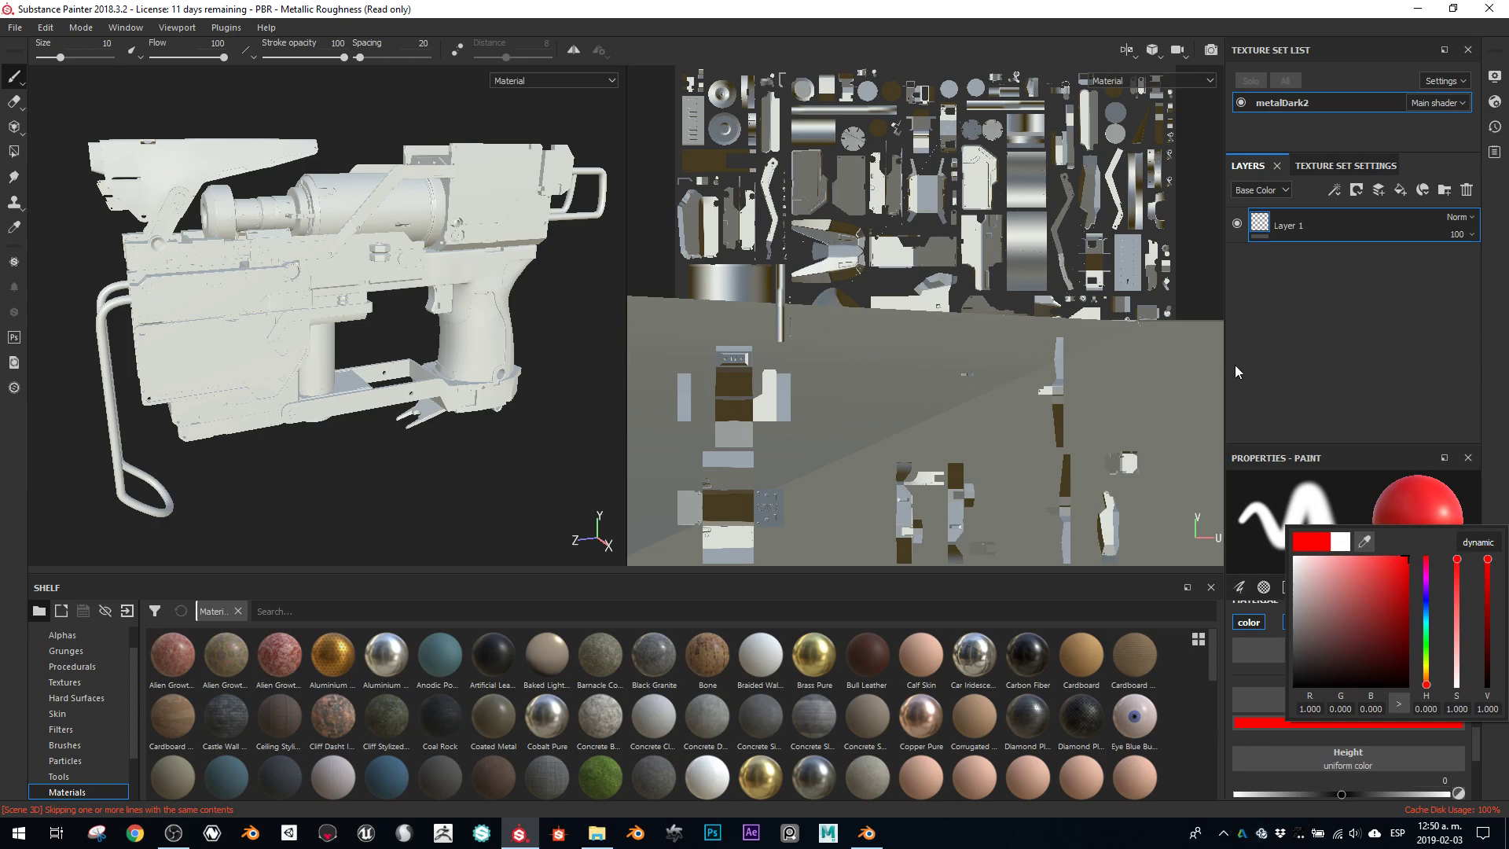
mouse_move(96, 150)
mouse_down()
mouse_move(157, 157)
mouse_move(276, 210)
mouse_move(393, 177)
mouse_move(527, 165)
mouse_move(599, 209)
mouse_move(420, 393)
mouse_move(334, 377)
mouse_move(118, 424)
mouse_up()
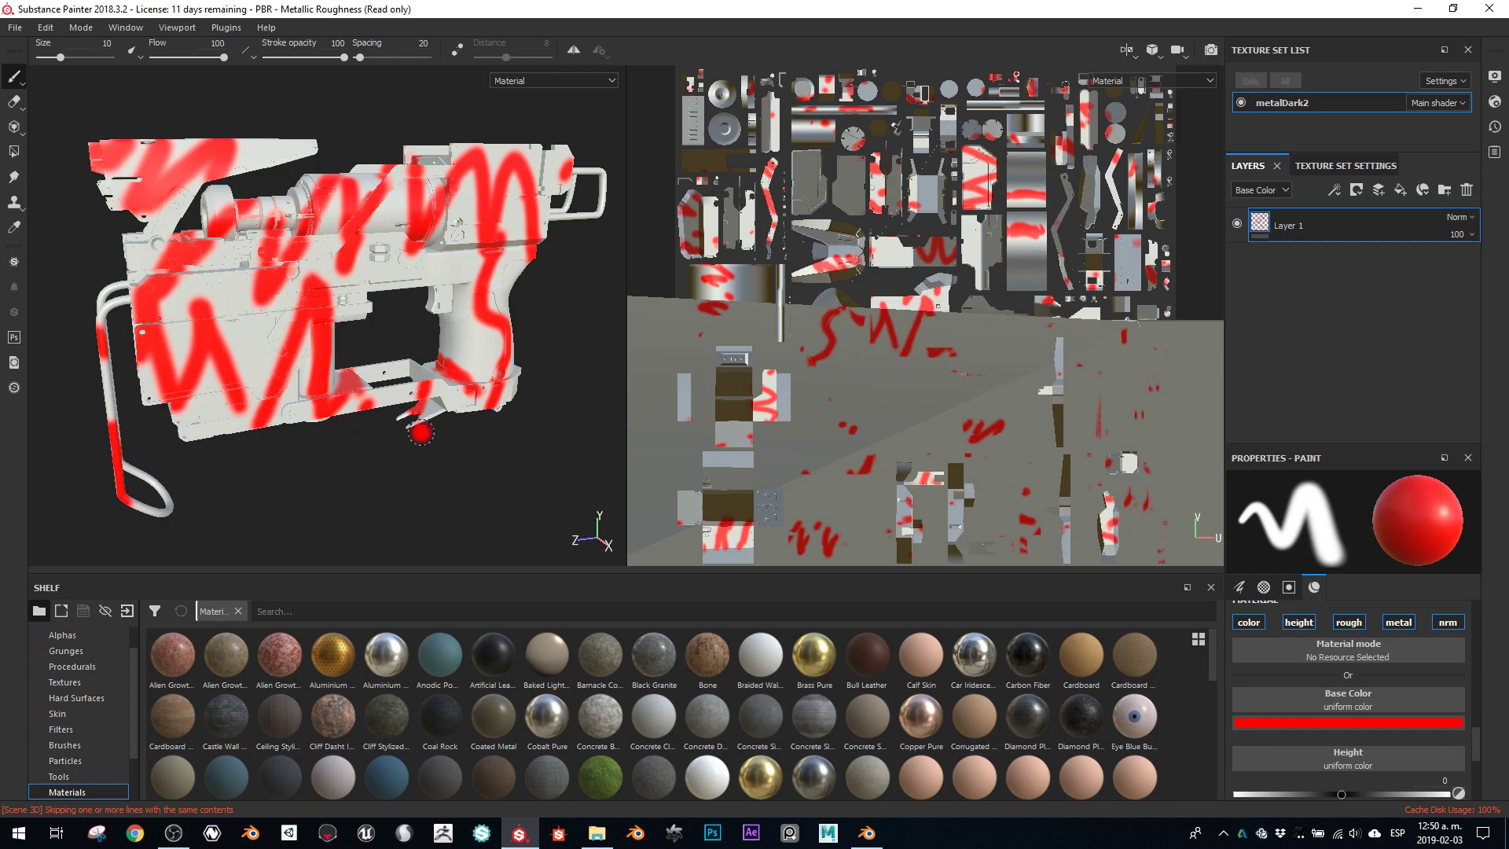
Examine up close how the red strokes fall on the grip, trigger and lower frame.
alt+drag(436, 428, 442, 403)
alt+middle_drag(442, 403, 409, 429)
scroll(409, 429, down, 1)
scroll(409, 429, up, 3)
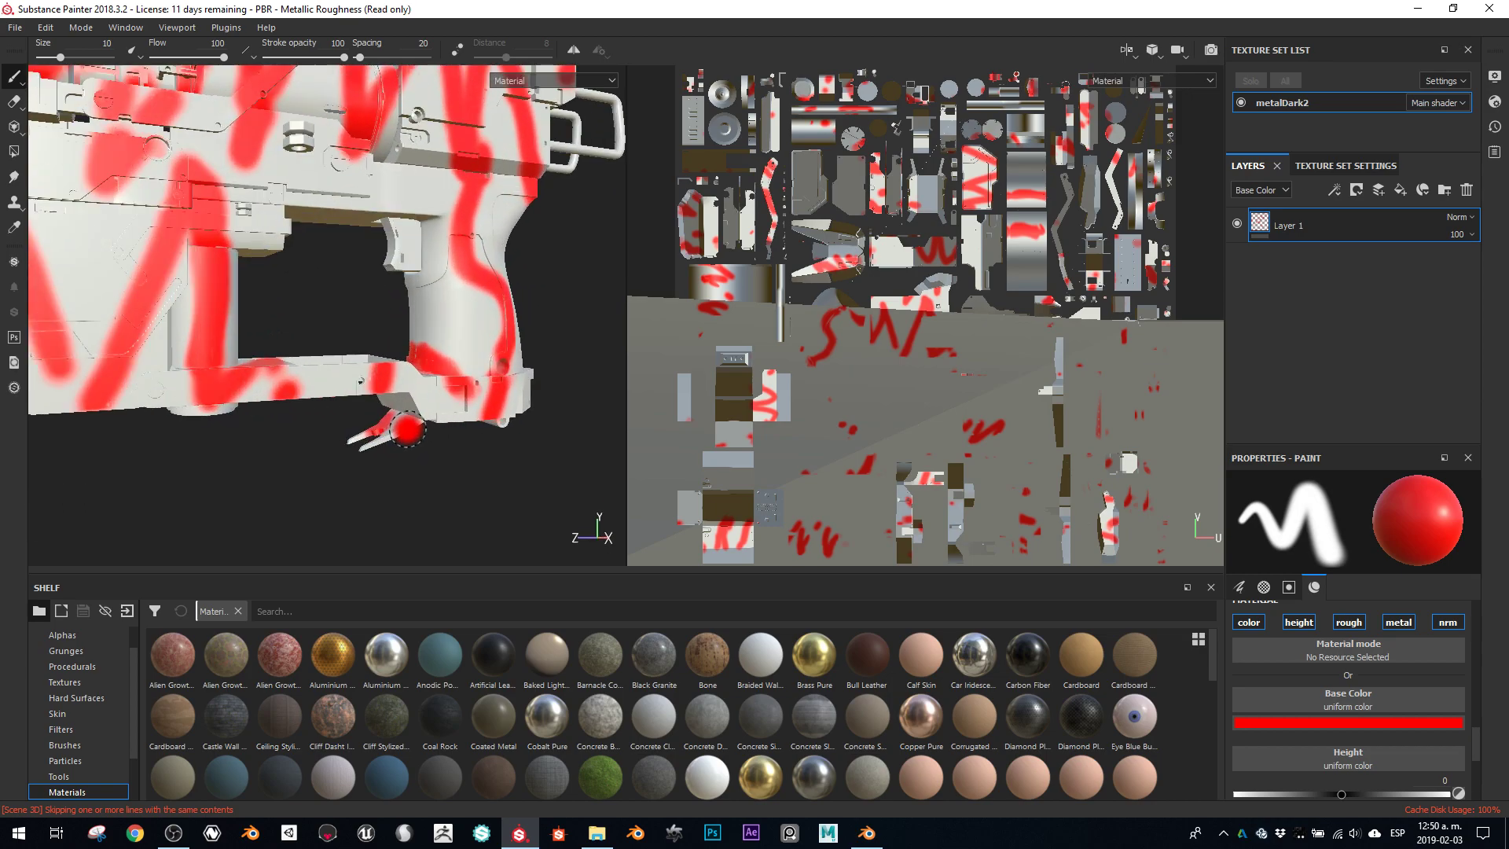
scroll(323, 391, up, 1)
alt+middle_drag(322, 391, 398, 439)
alt+drag(357, 395, 411, 415)
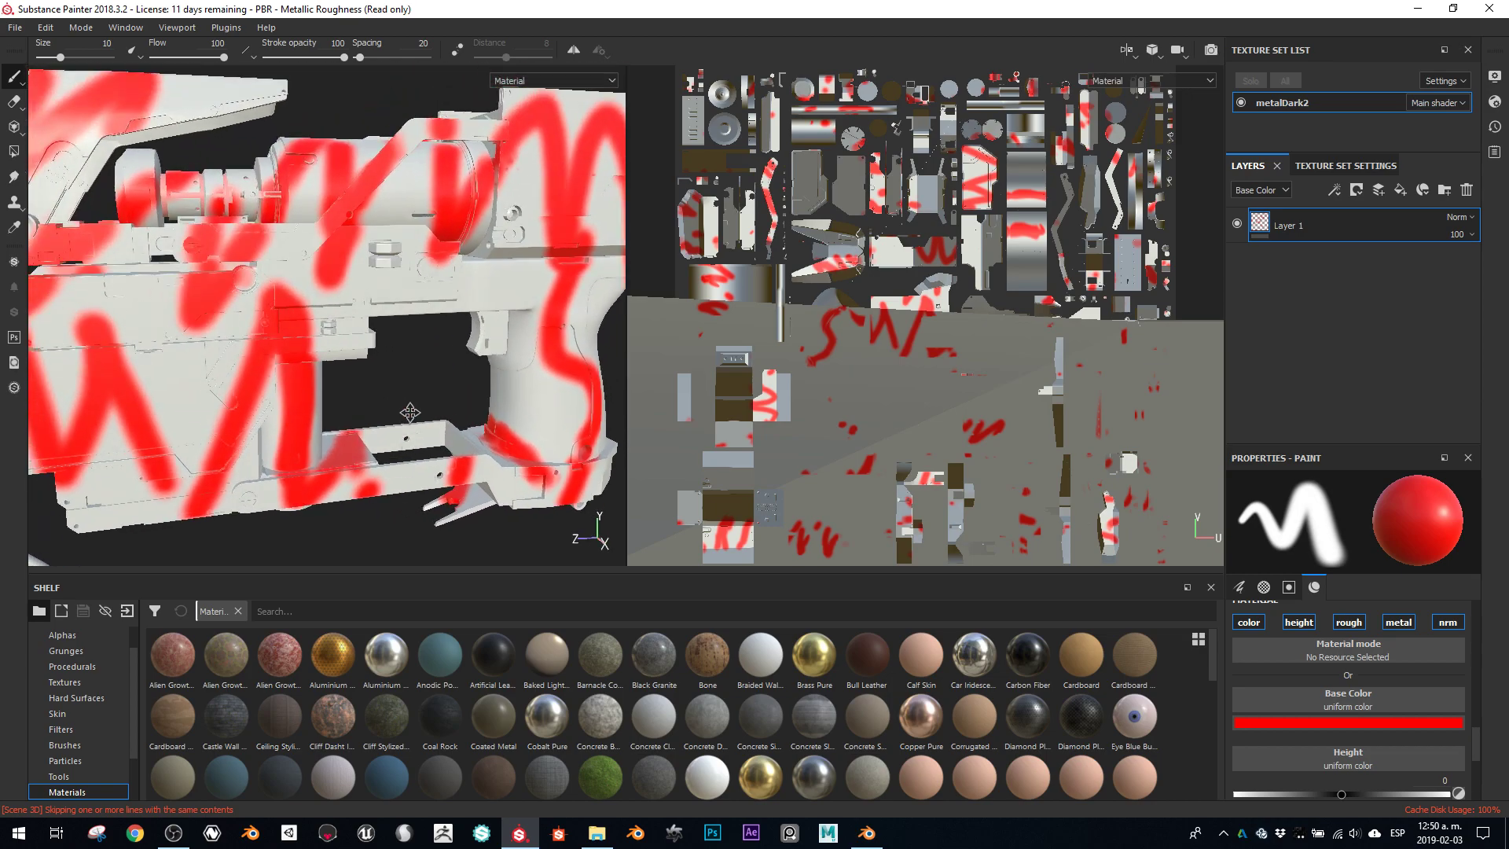
scroll(411, 410, up, 1)
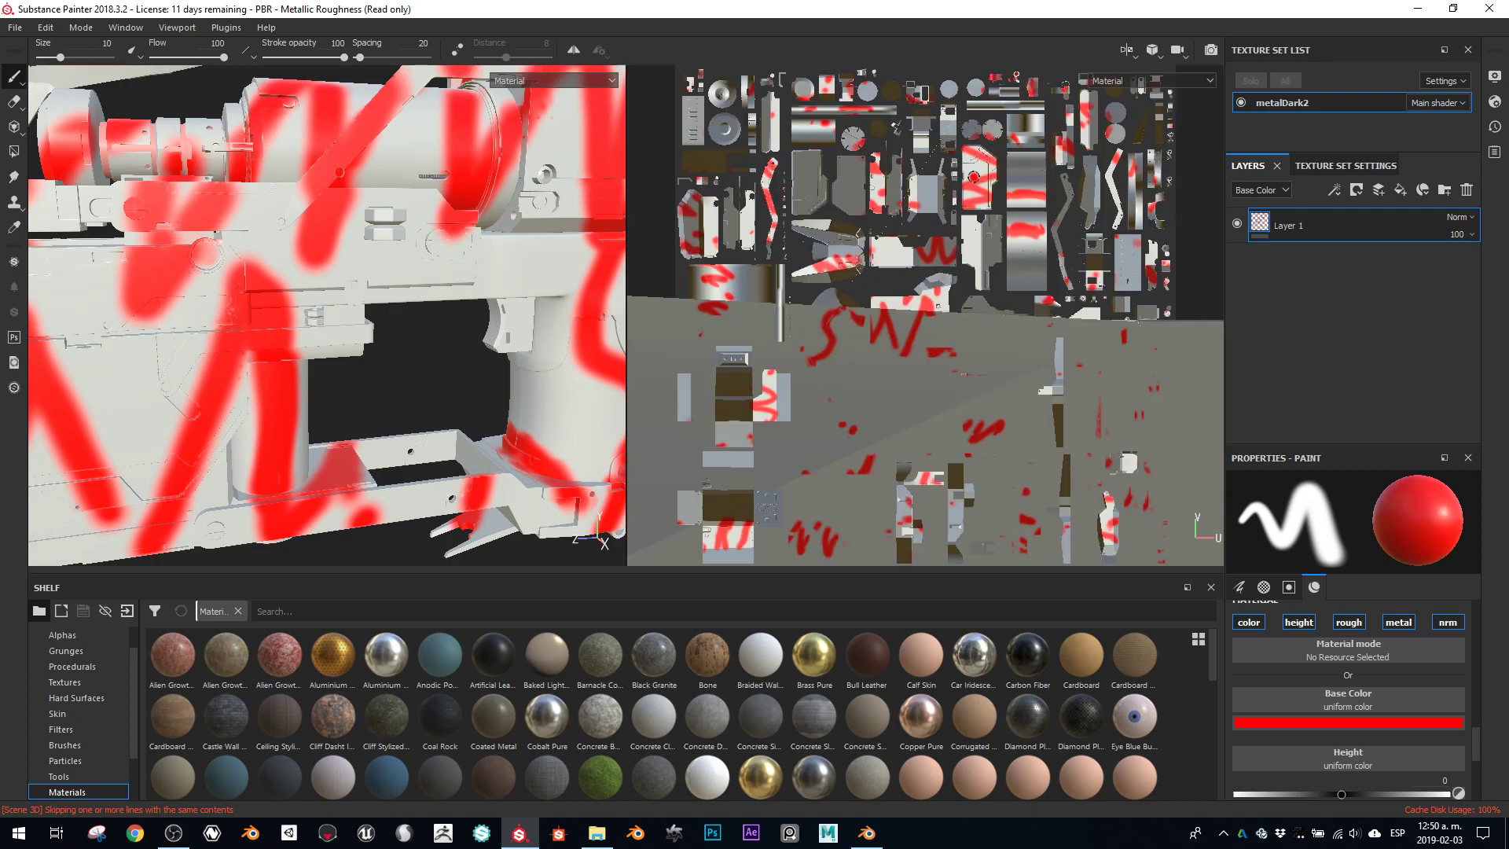
Paint more red test strokes over the gun's body, lower frame and grip, undoing the stroke that crosses the trigger.
drag(404, 178, 308, 352)
drag(414, 444, 432, 500)
alt+middle_drag(519, 425, 454, 435)
drag(503, 382, 464, 448)
mouse_move(258, 361)
mouse_down()
mouse_move(232, 244)
mouse_move(496, 232)
mouse_move(464, 154)
mouse_move(336, 177)
mouse_move(405, 314)
mouse_move(495, 267)
mouse_move(414, 370)
mouse_up()
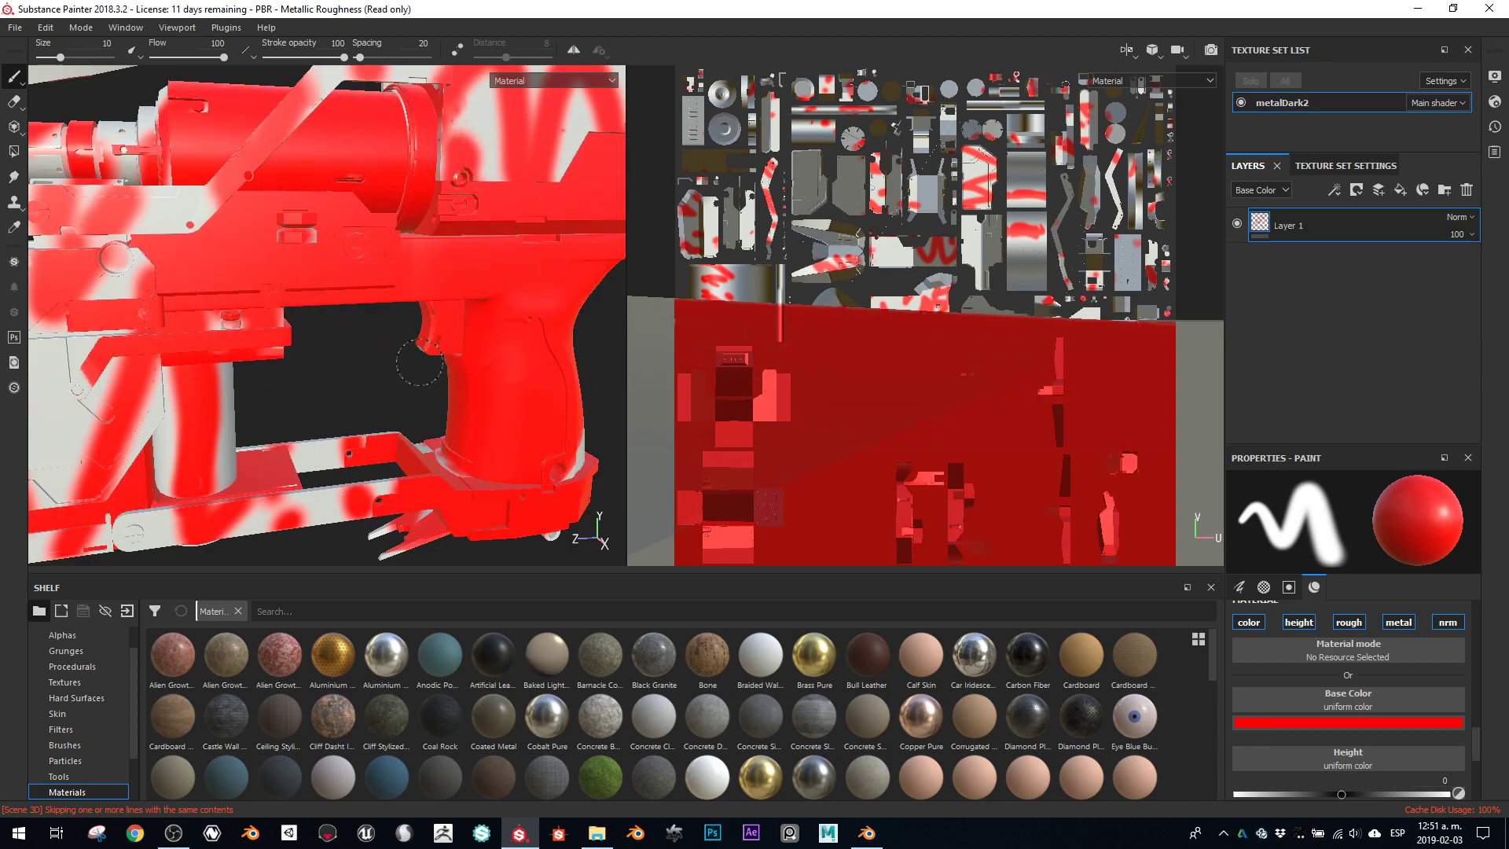
key(ctrl+z)
click(435, 355)
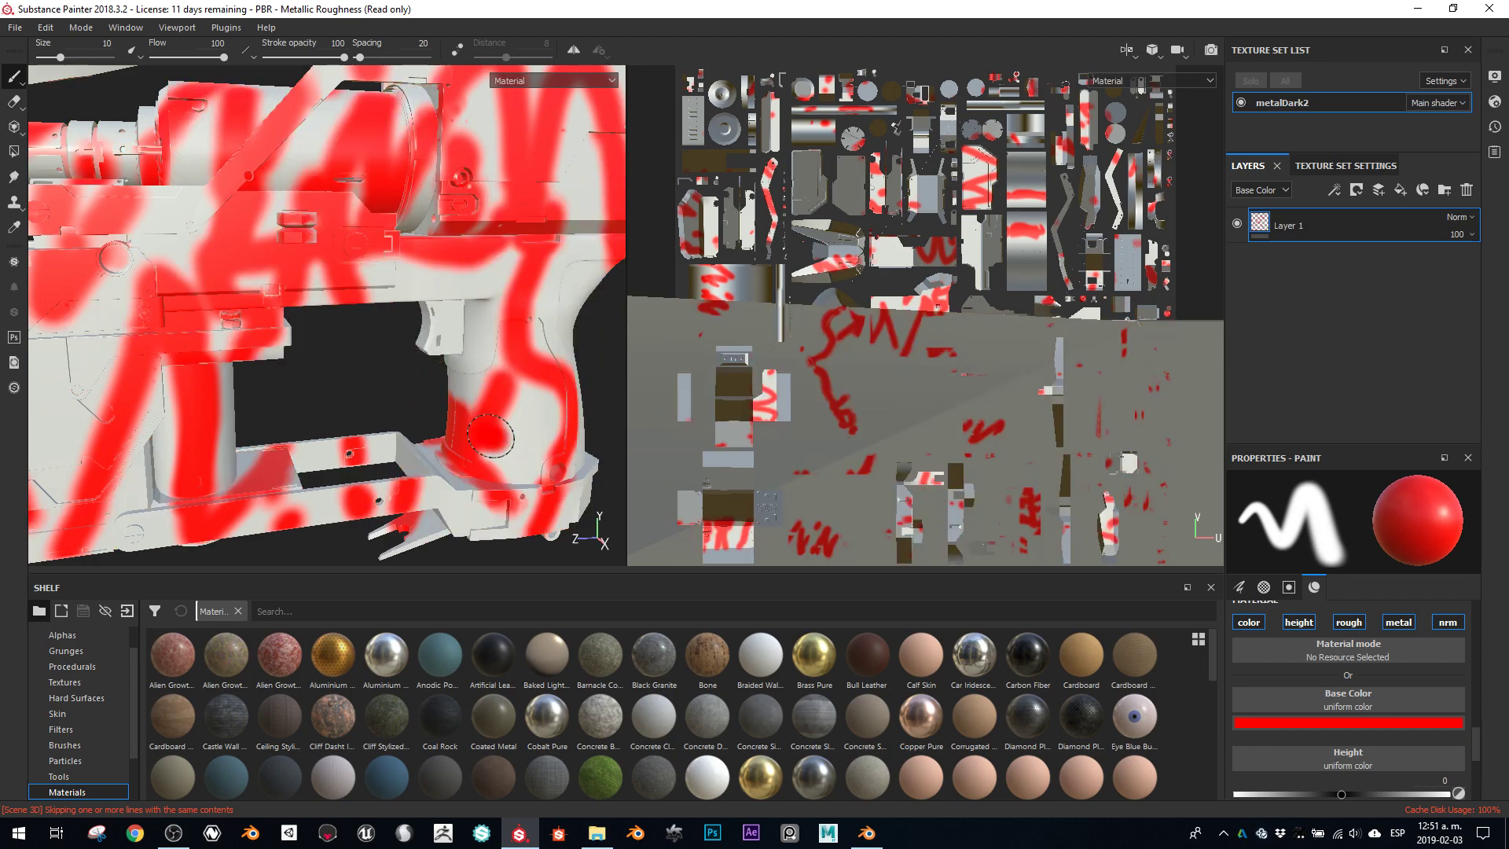
Switch to Blender, select the trigger object and frame it for close inspection.
click(867, 832)
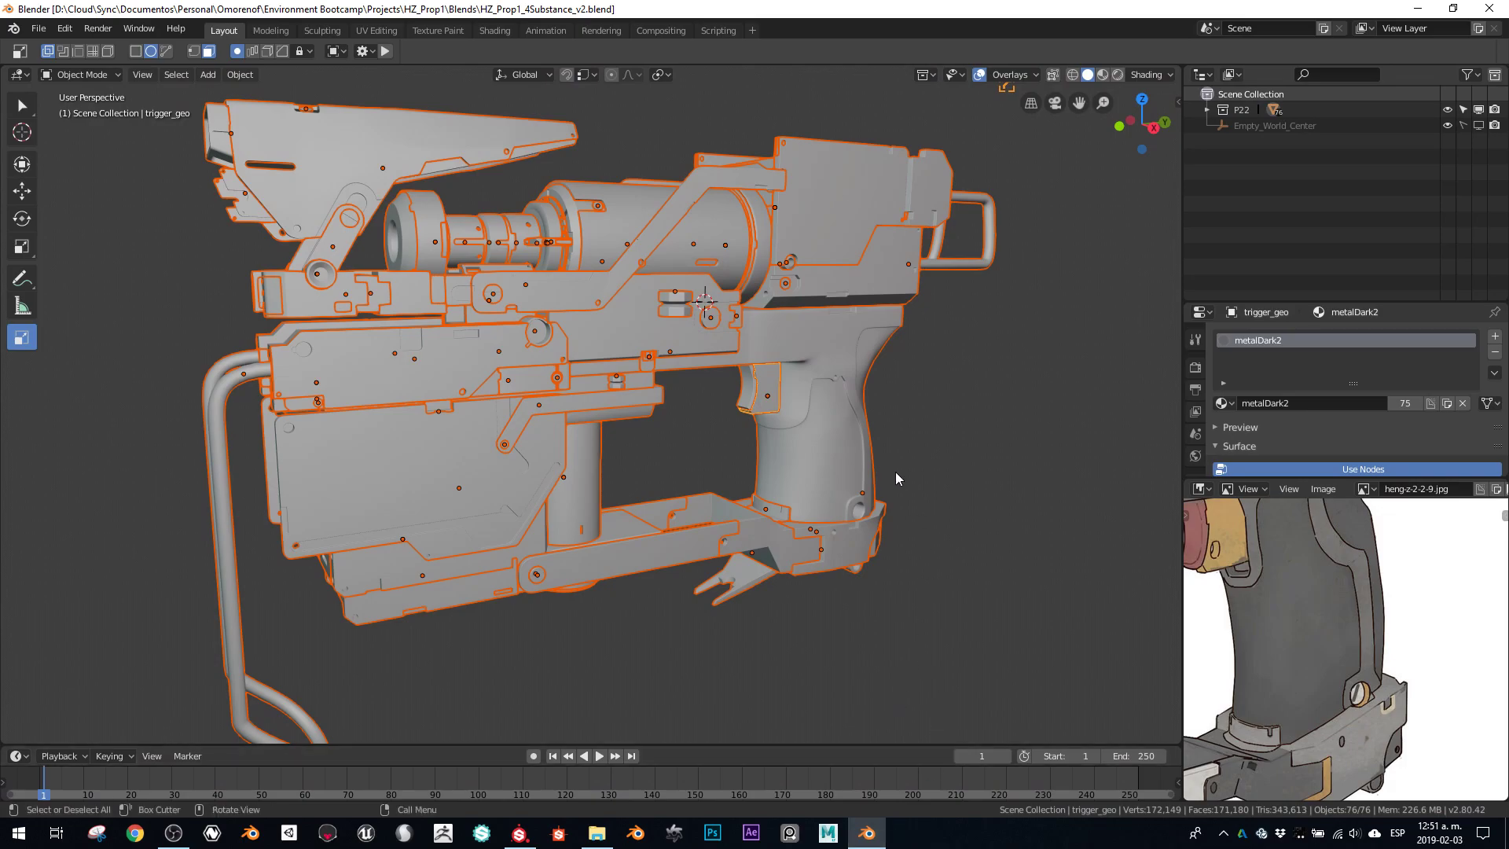
scroll(894, 472, up, 4)
click(945, 384)
key(KP_Decimal)
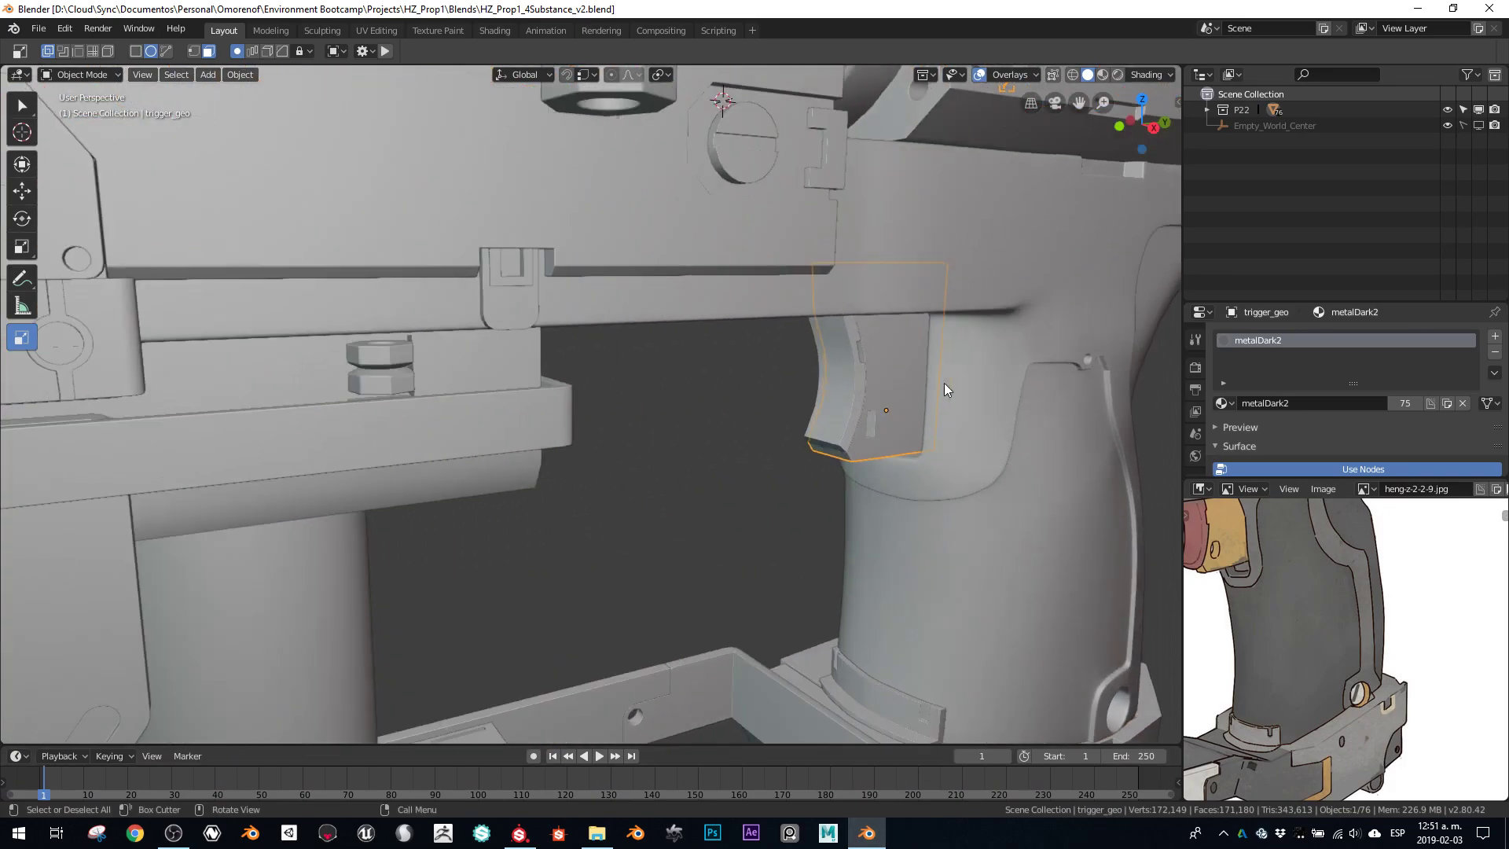
mouse_move(575, 486)
middle_down()
mouse_move(556, 437)
mouse_move(574, 490)
middle_up()
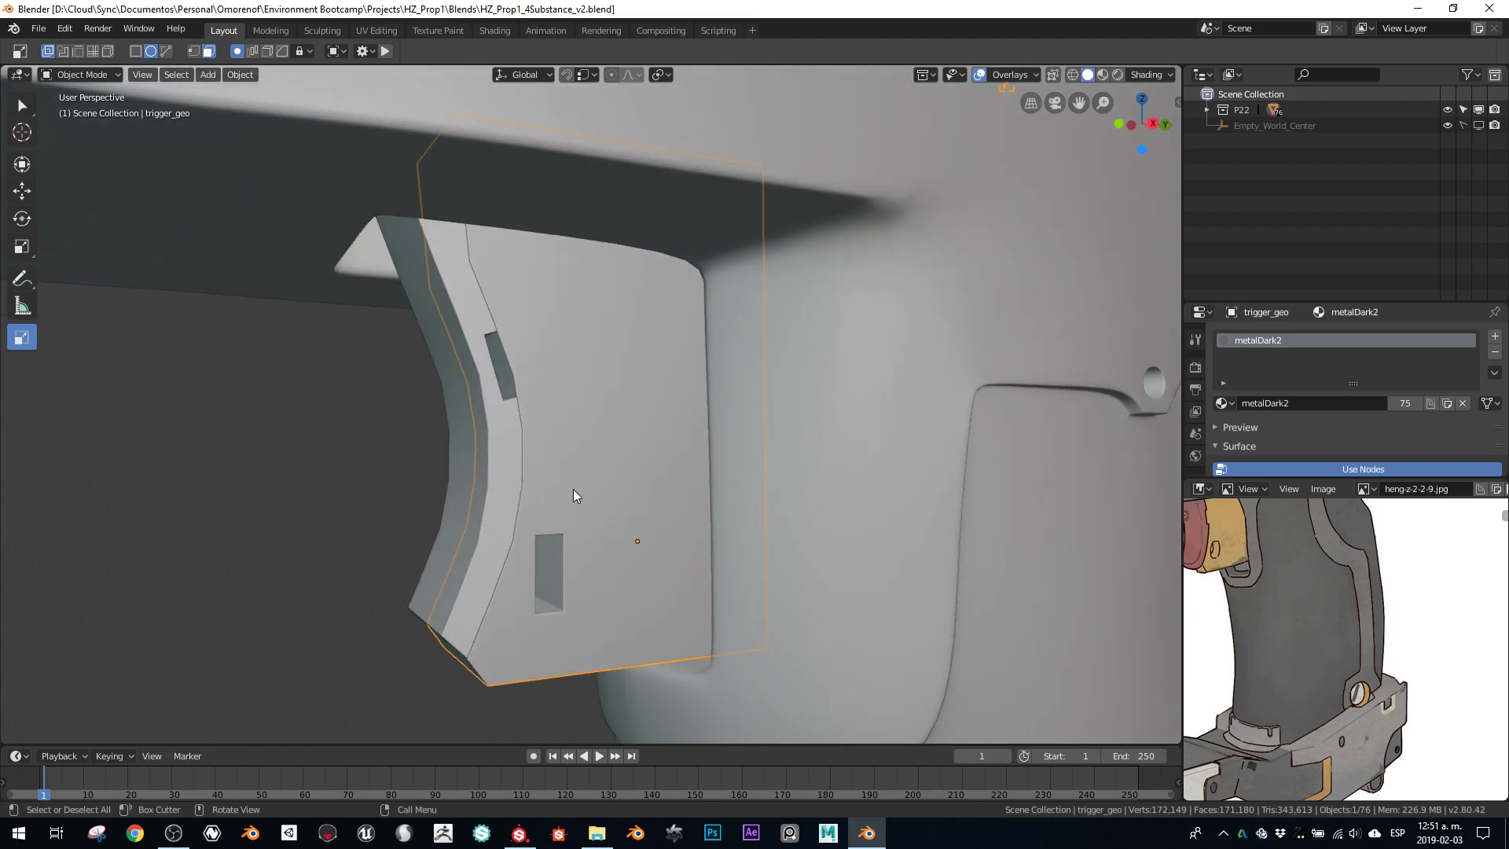
scroll(610, 469, down, 1)
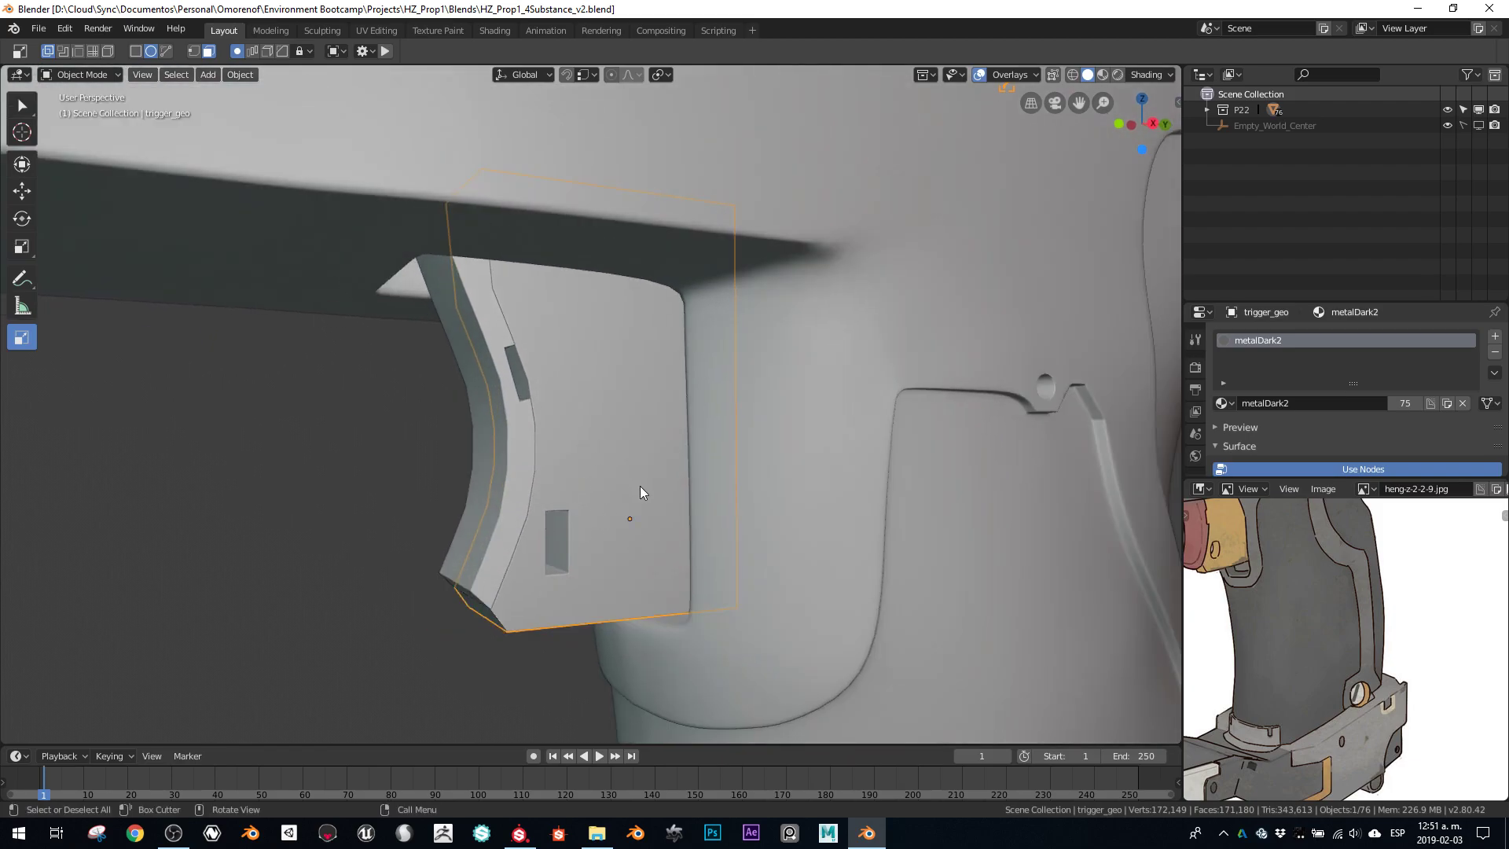
Show the trigger's UVs in the UV Editing workspace and zoom in on the lower slot opening.
click(377, 30)
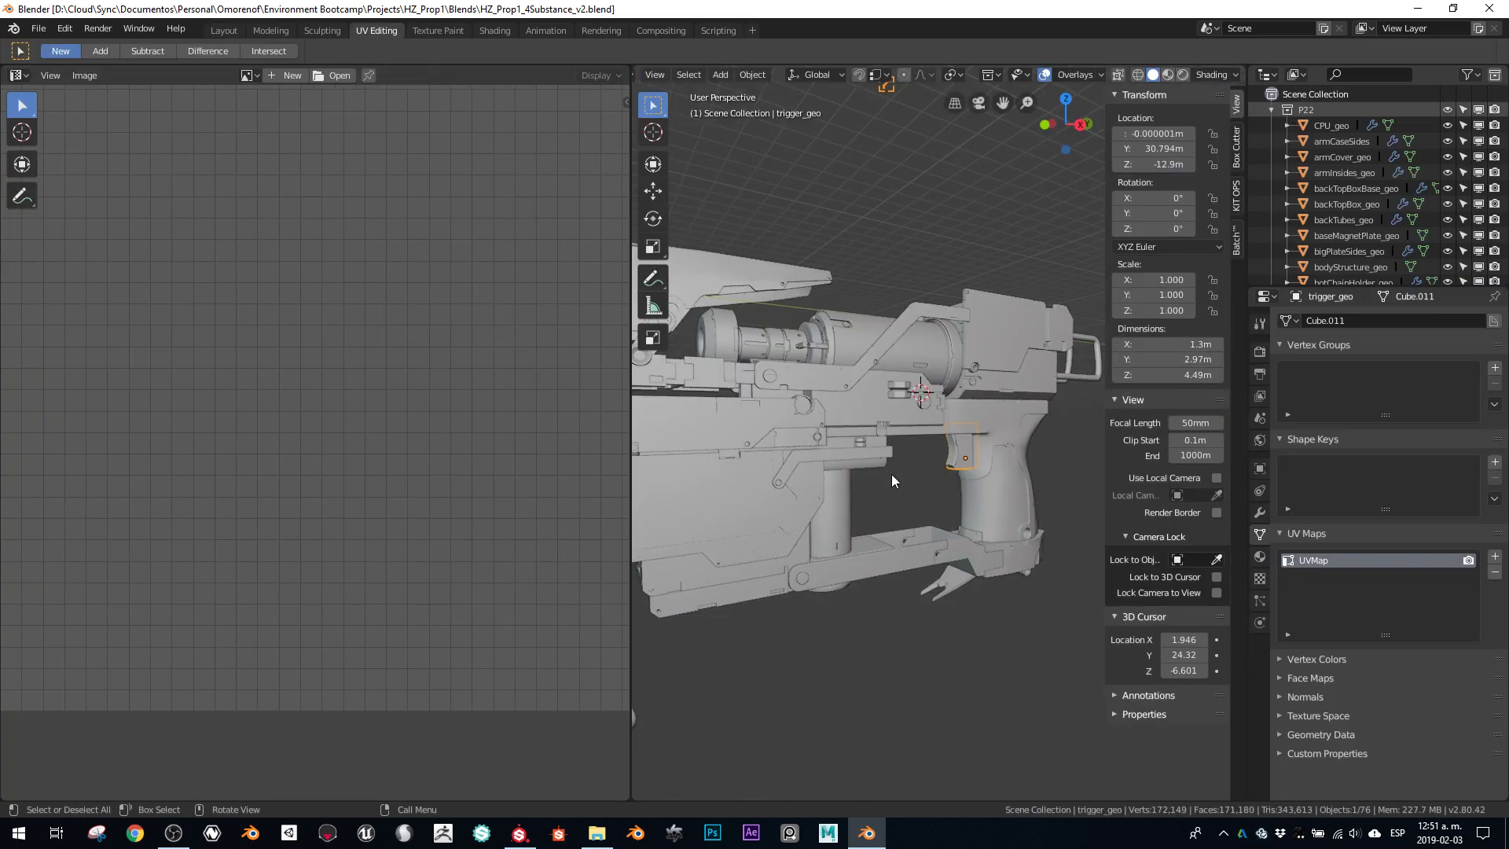
scroll(499, 425, up, 5)
middle_drag(589, 393, 346, 440)
scroll(301, 455, up, 5)
middle_drag(476, 424, 293, 471)
scroll(292, 471, up, 4)
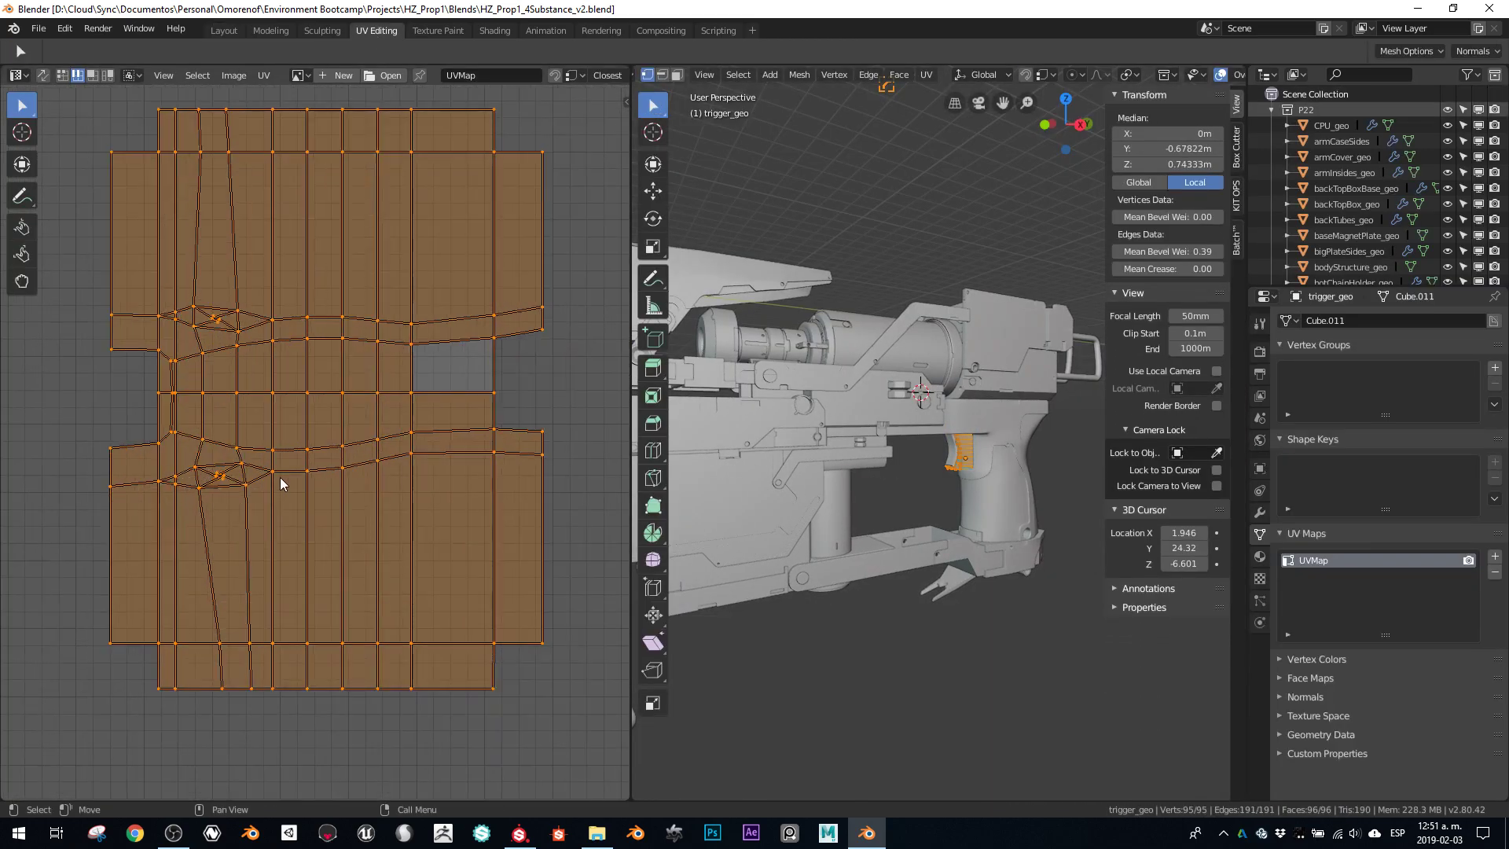
scroll(275, 481, up, 8)
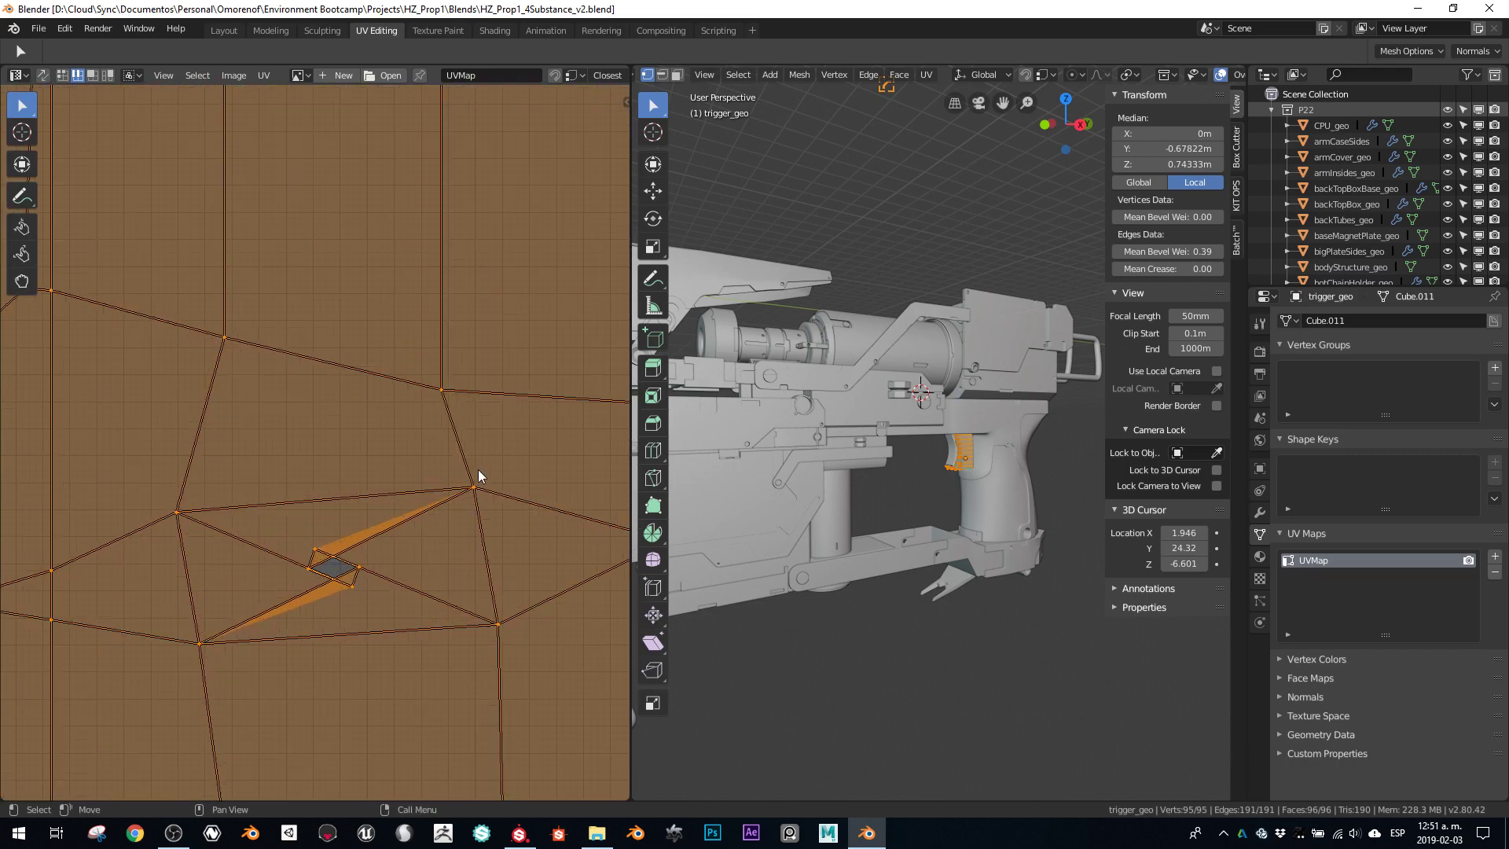
Select the UV vertices of the lower small slot in the trigger's UV island and rotate them to untwist the surrounding faces.
click(371, 578)
key(c)
right_click(385, 567)
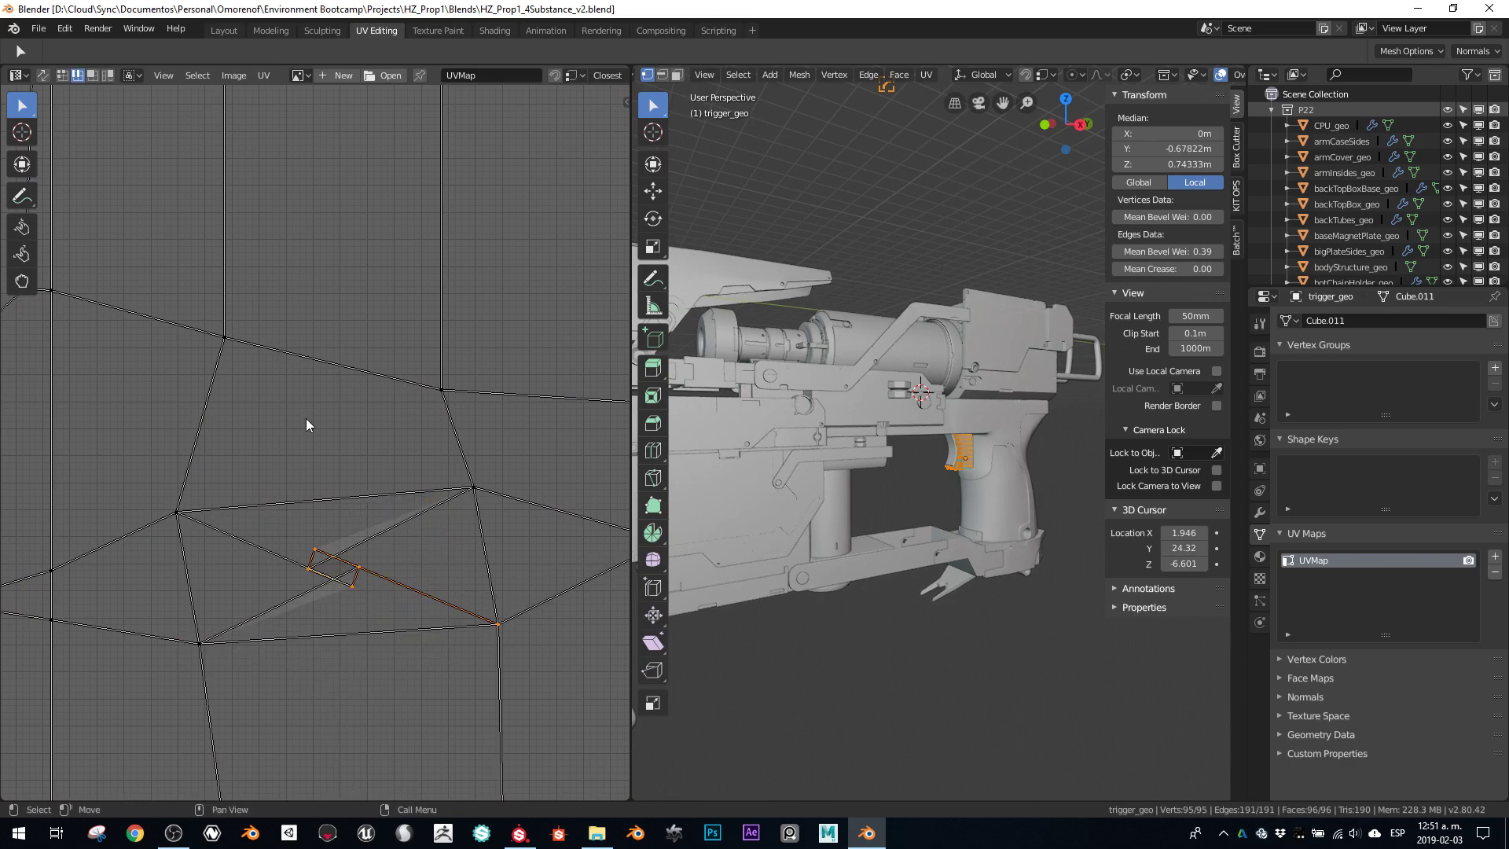
key(c)
click(337, 573)
right_click(346, 575)
key(r)
click(248, 582)
scroll(350, 360, down, 4)
Select the UV vertices of the upper small slot in the trigger's UV island and rotate them 153°.
middle_drag(350, 360, 367, 584)
scroll(361, 330, up, 2)
click(330, 369)
middle_drag(313, 236, 336, 465)
scroll(359, 386, up, 4)
key(c)
drag(337, 411, 298, 362)
right_click(298, 363)
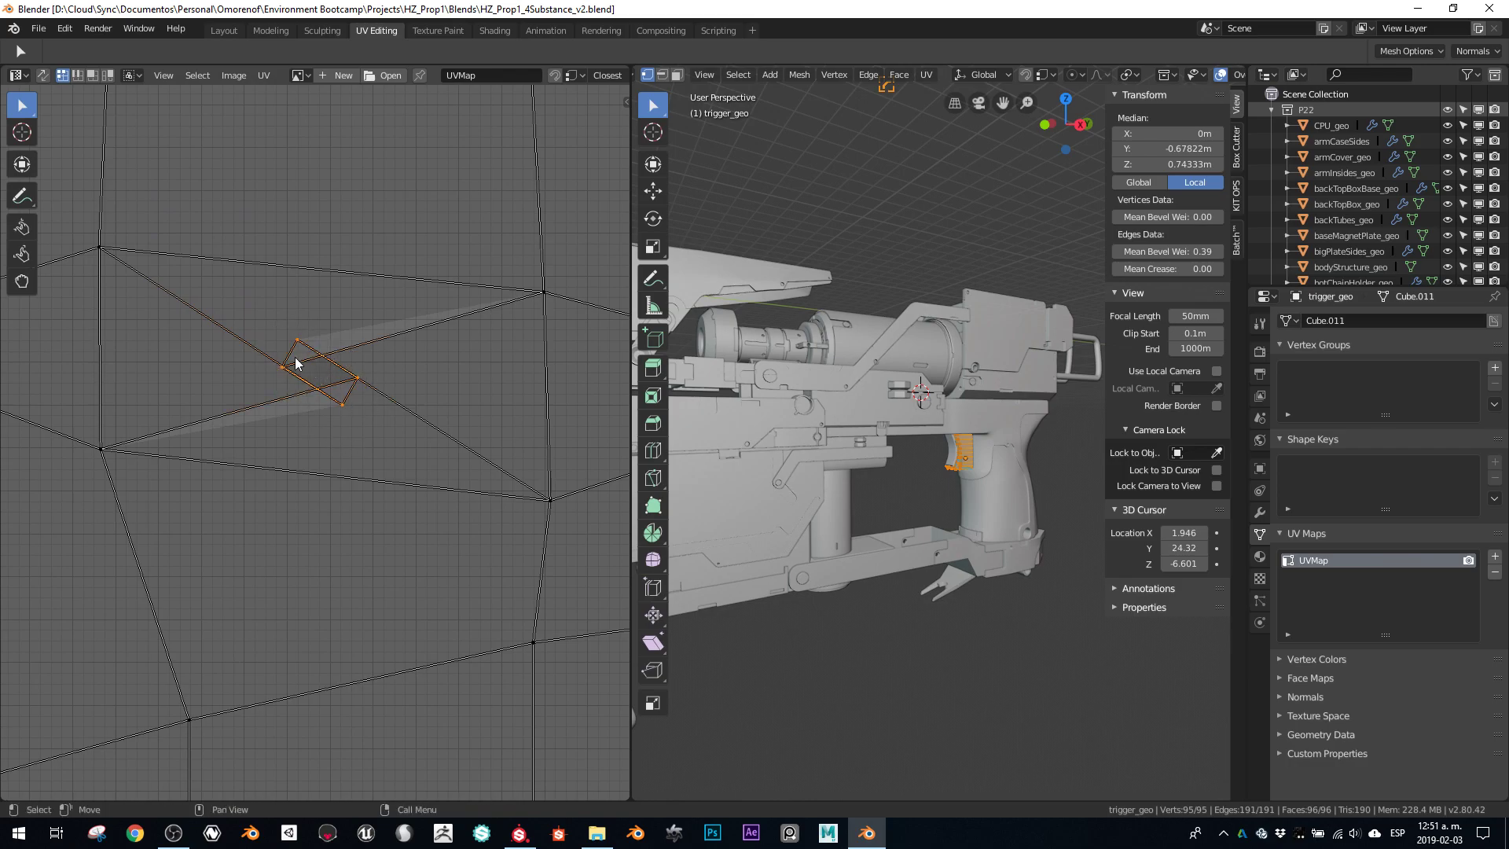
key(r)
click(226, 393)
scroll(302, 412, down, 3)
scroll(302, 412, down, 5)
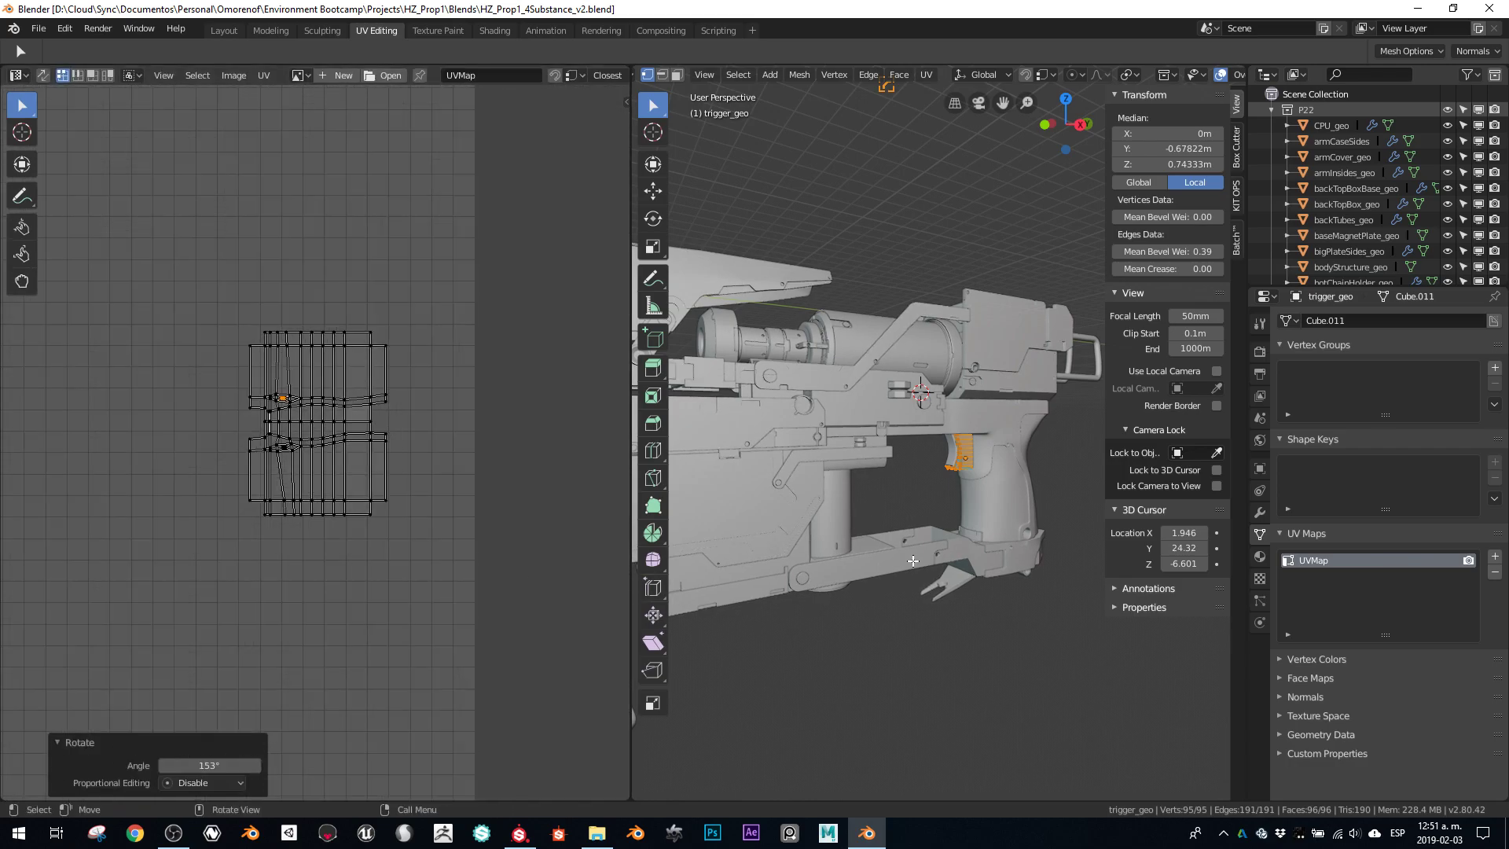
Try to move the vertex at the trigger's lower front corner.
scroll(995, 496, up, 5)
scroll(995, 496, up, 8)
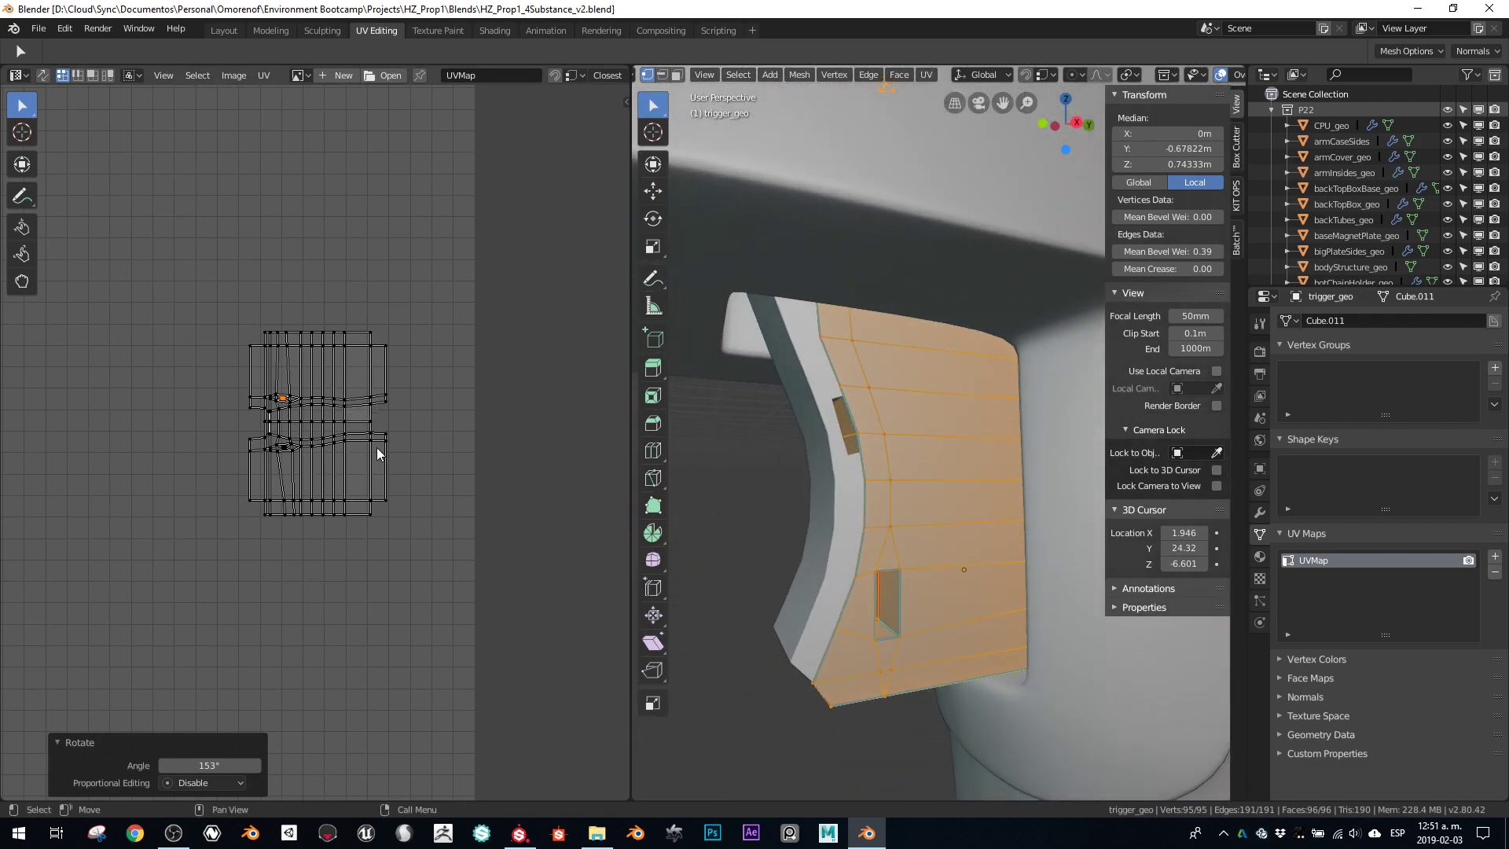
middle_drag(883, 605, 866, 293)
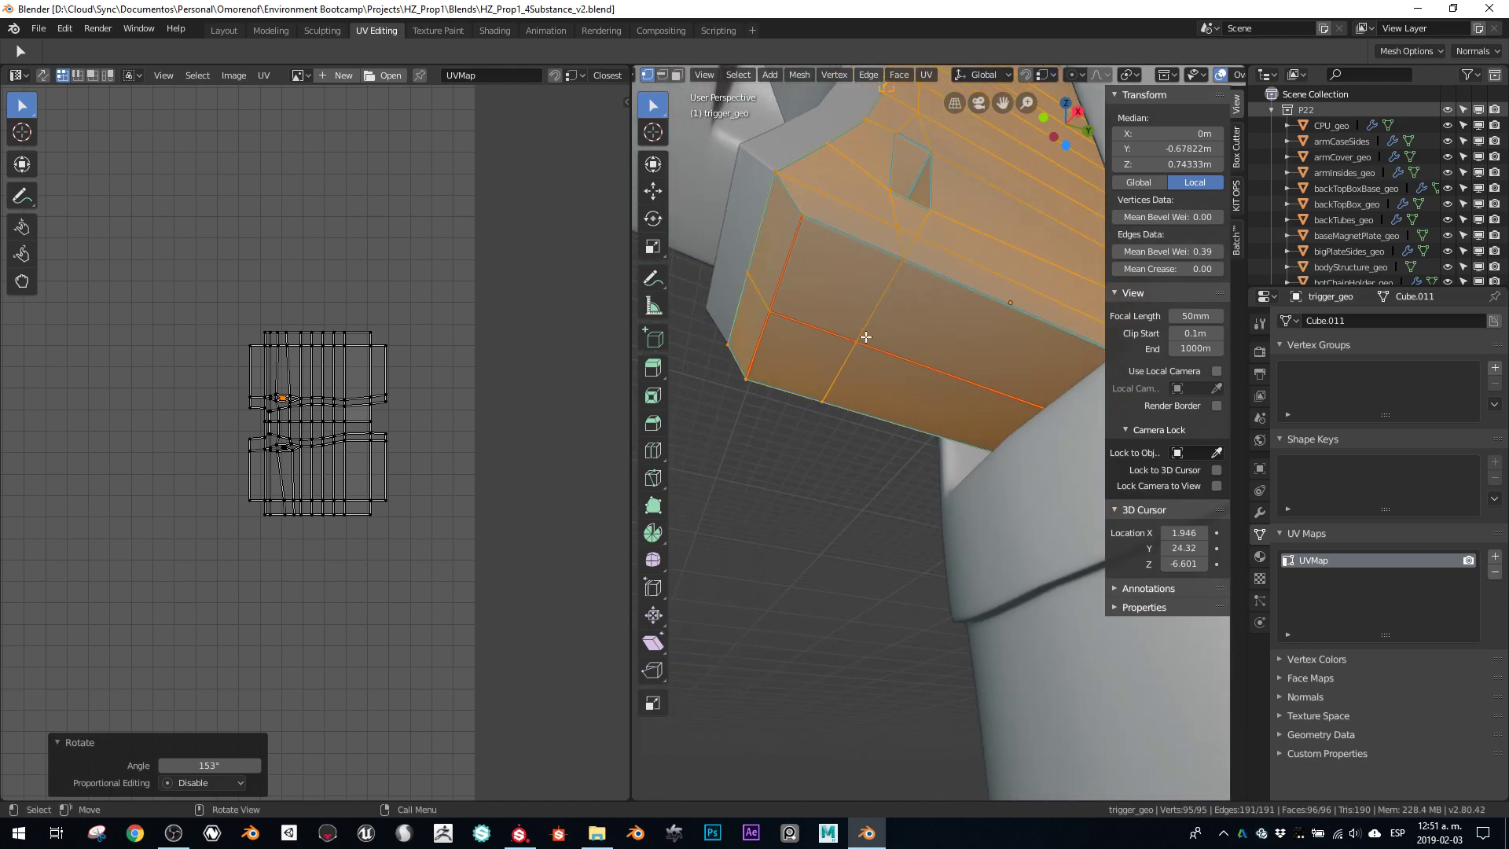
click(903, 265)
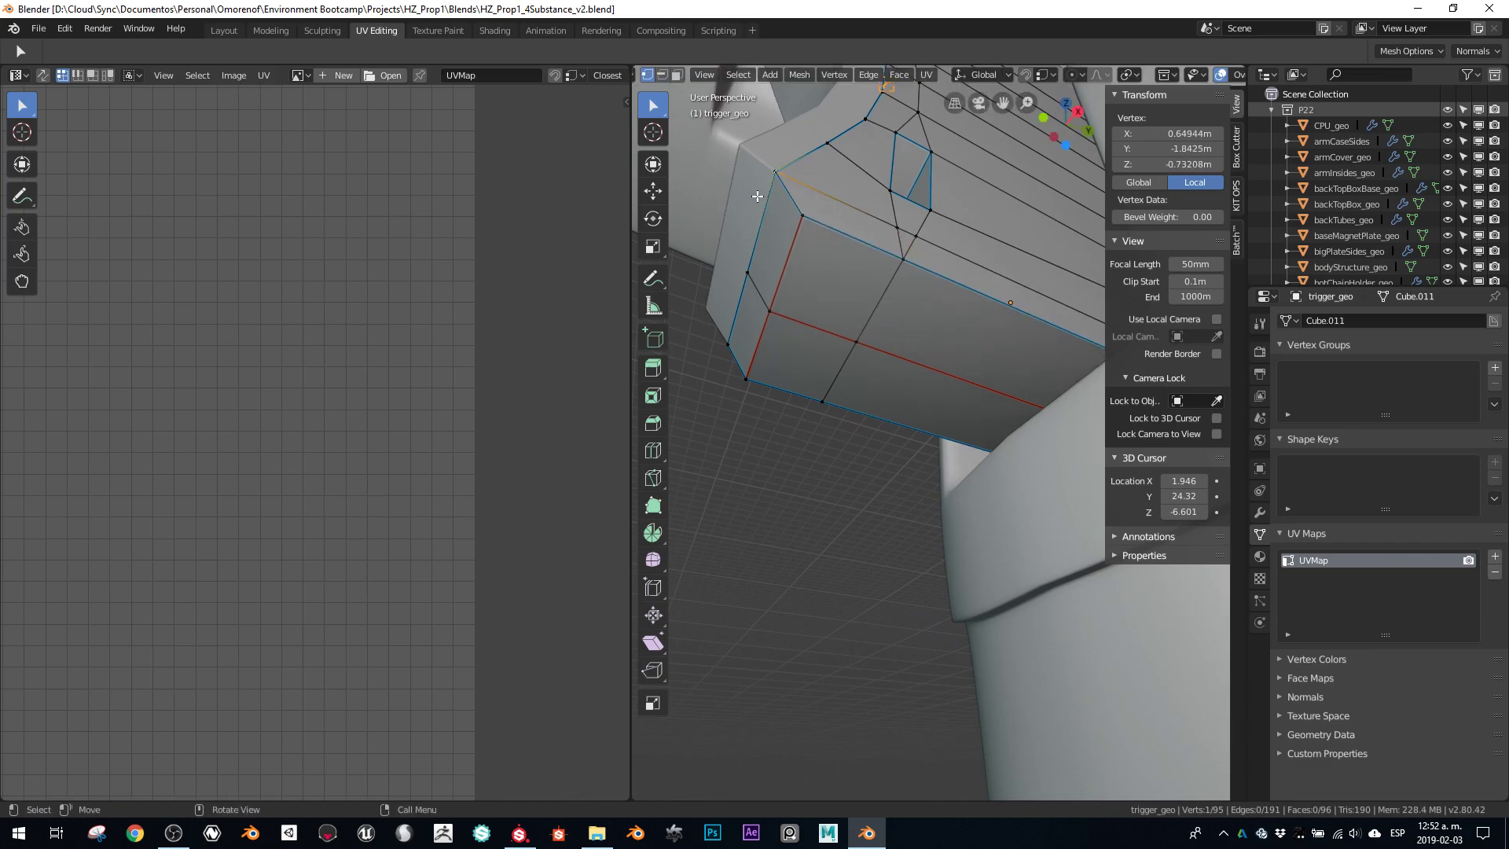
key(g)
key(Escape)
scroll(777, 418, up, 5)
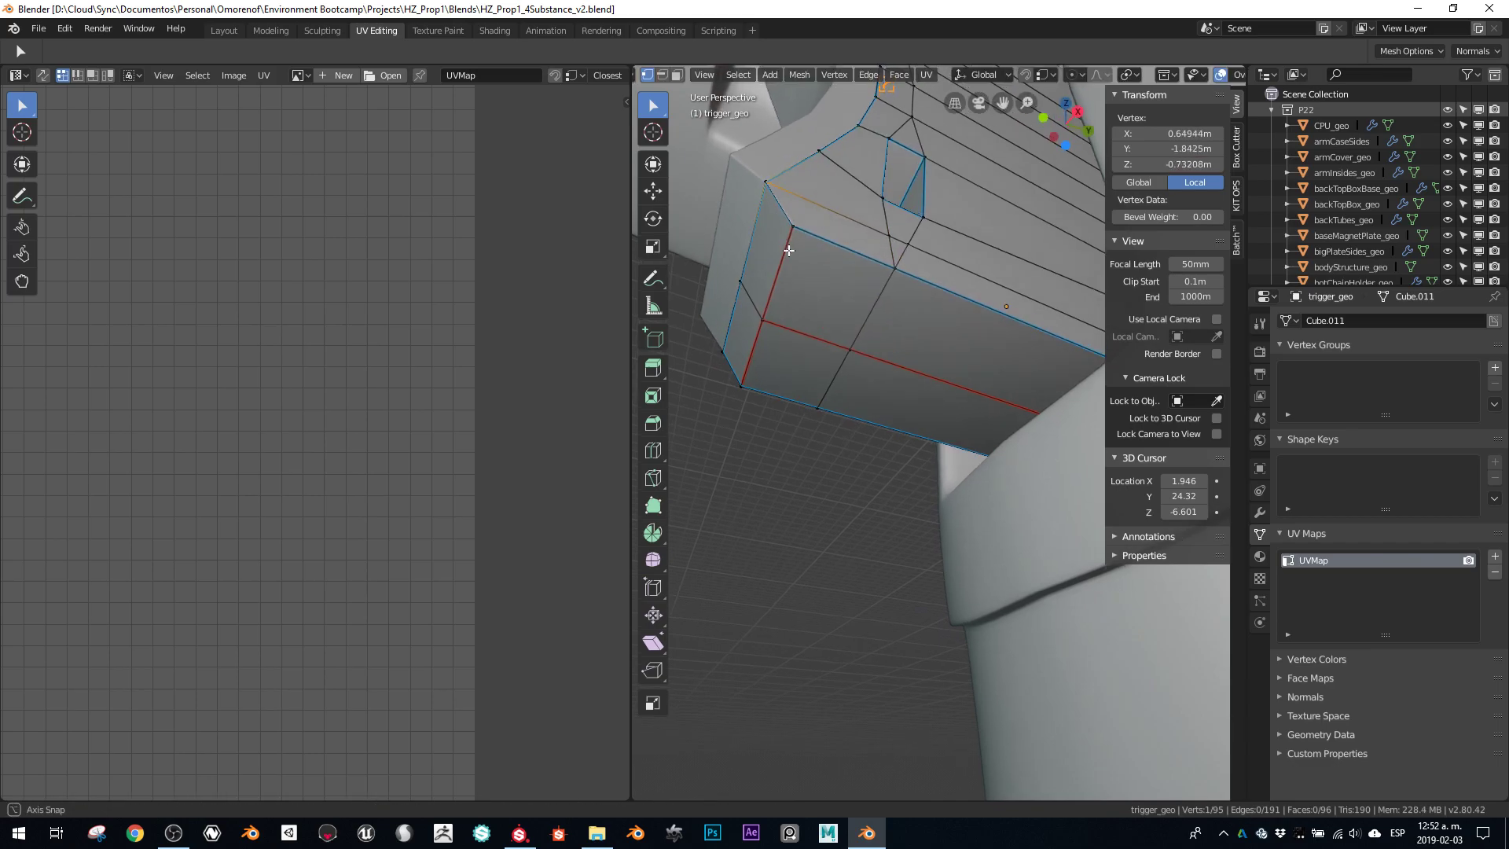
middle_drag(776, 418, 926, 432)
key(g)
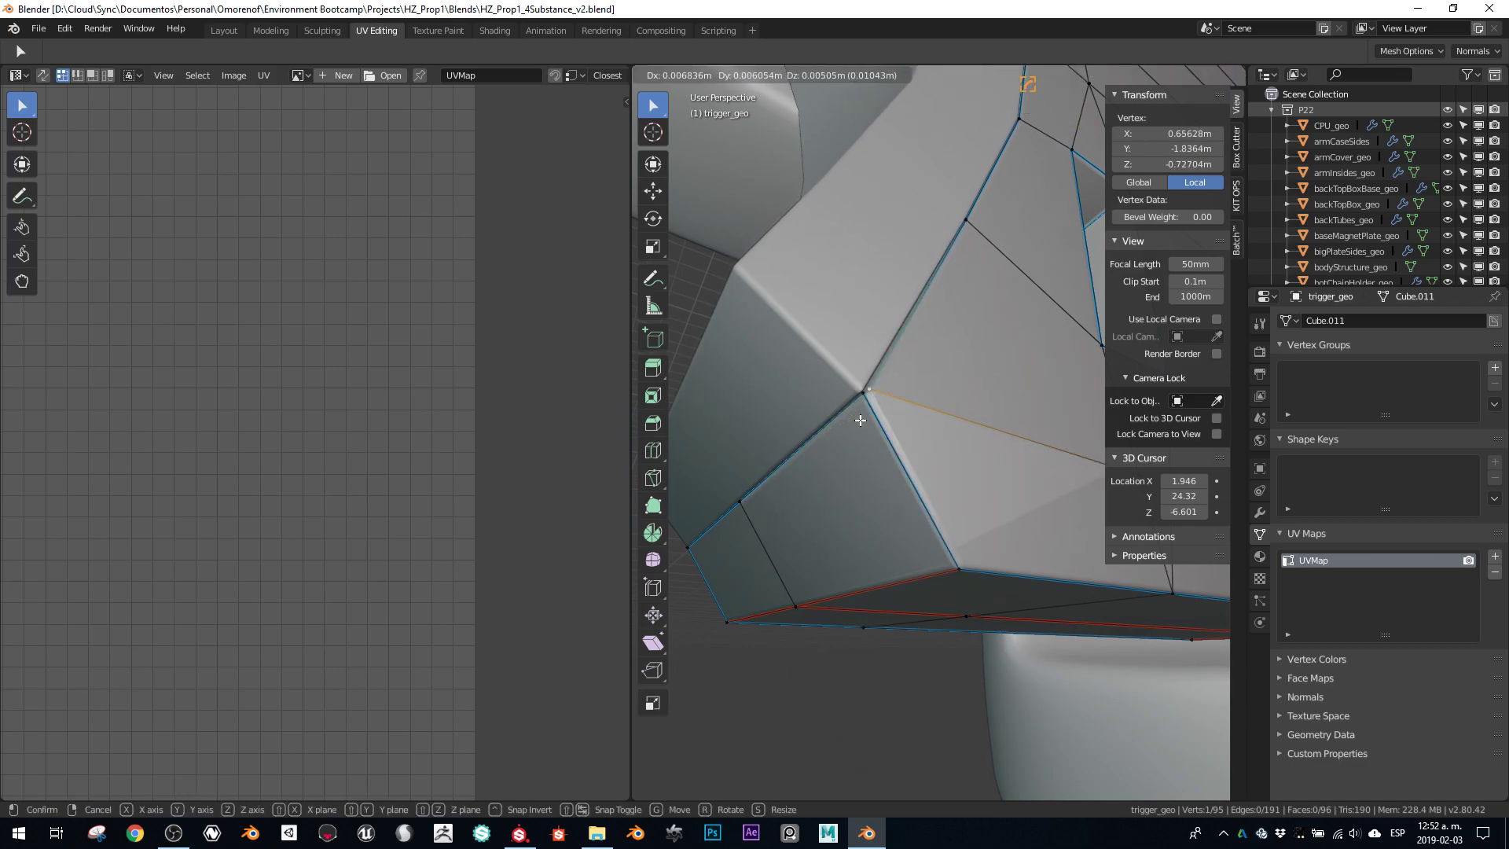
key(Escape)
Merge the trigger mesh's duplicate vertices using Remove Doubles with a merge distance of 0.0001 m.
scroll(879, 425, down, 2)
middle_drag(878, 426, 882, 513)
scroll(883, 514, up, 4)
scroll(883, 515, down, 4)
key(Tab)
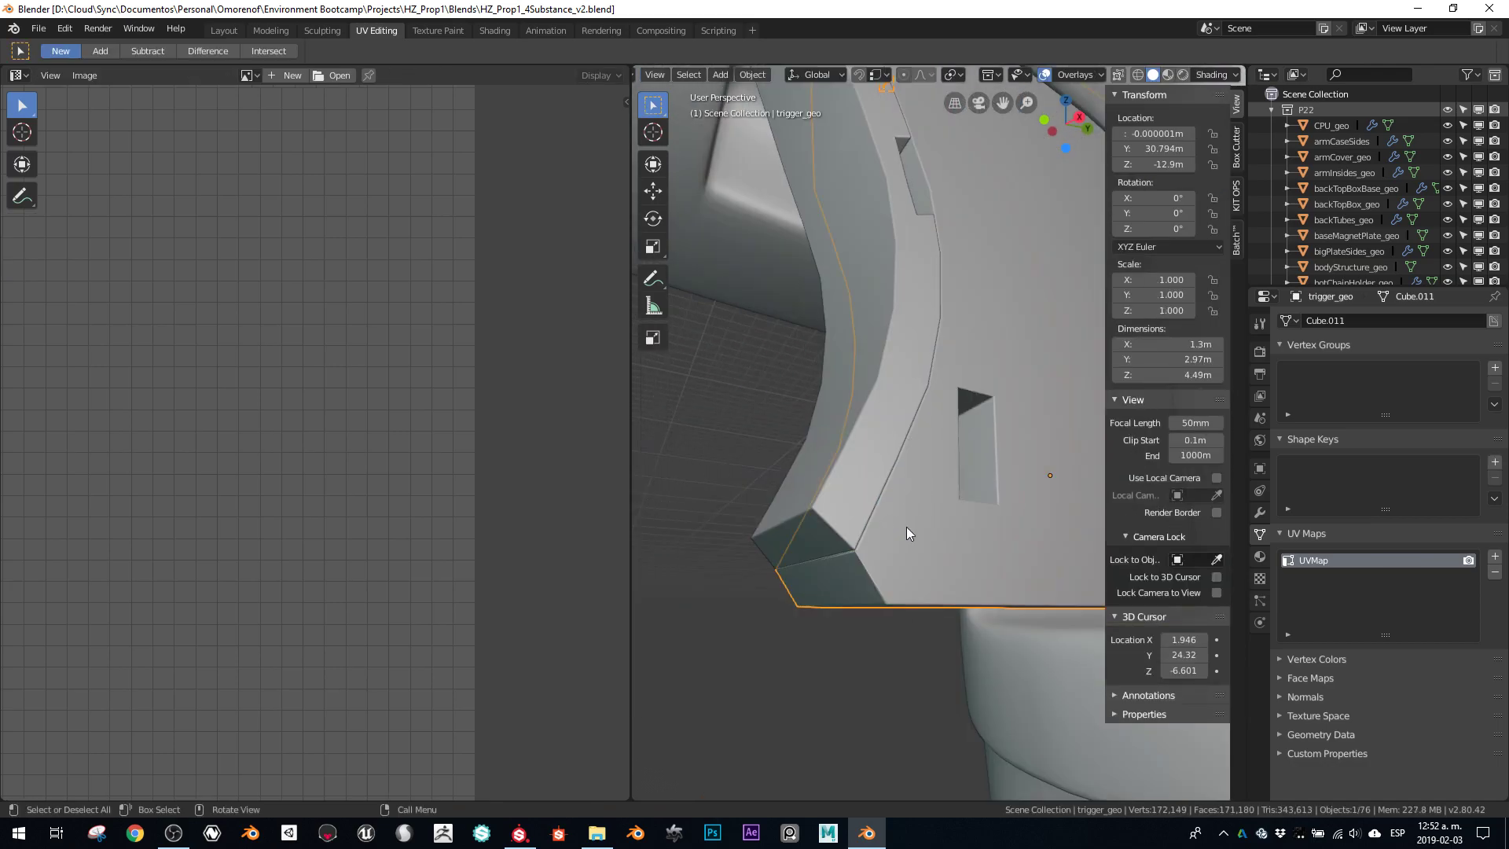
key(Tab)
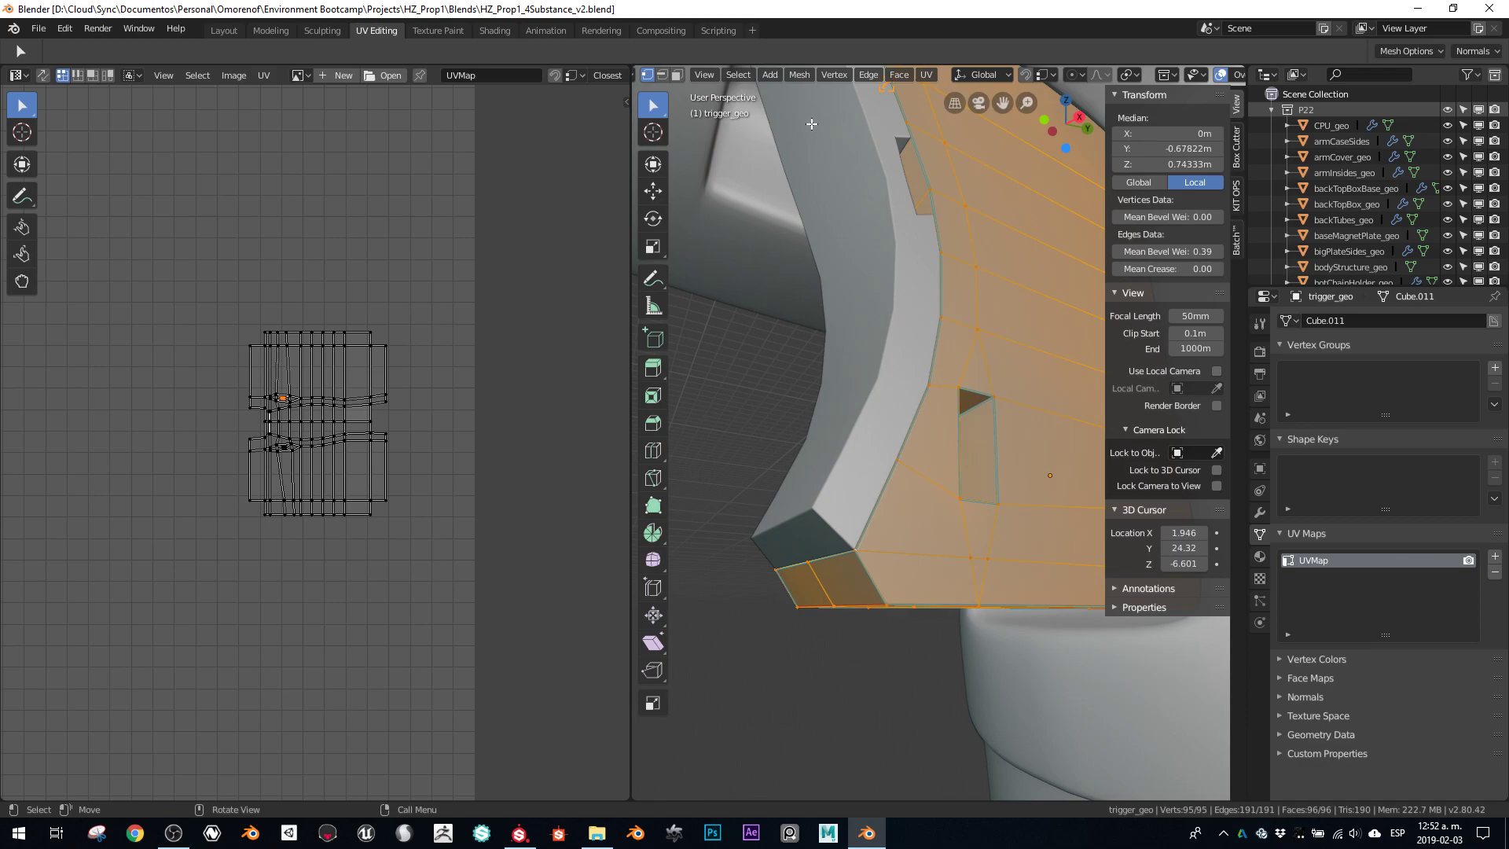
click(805, 78)
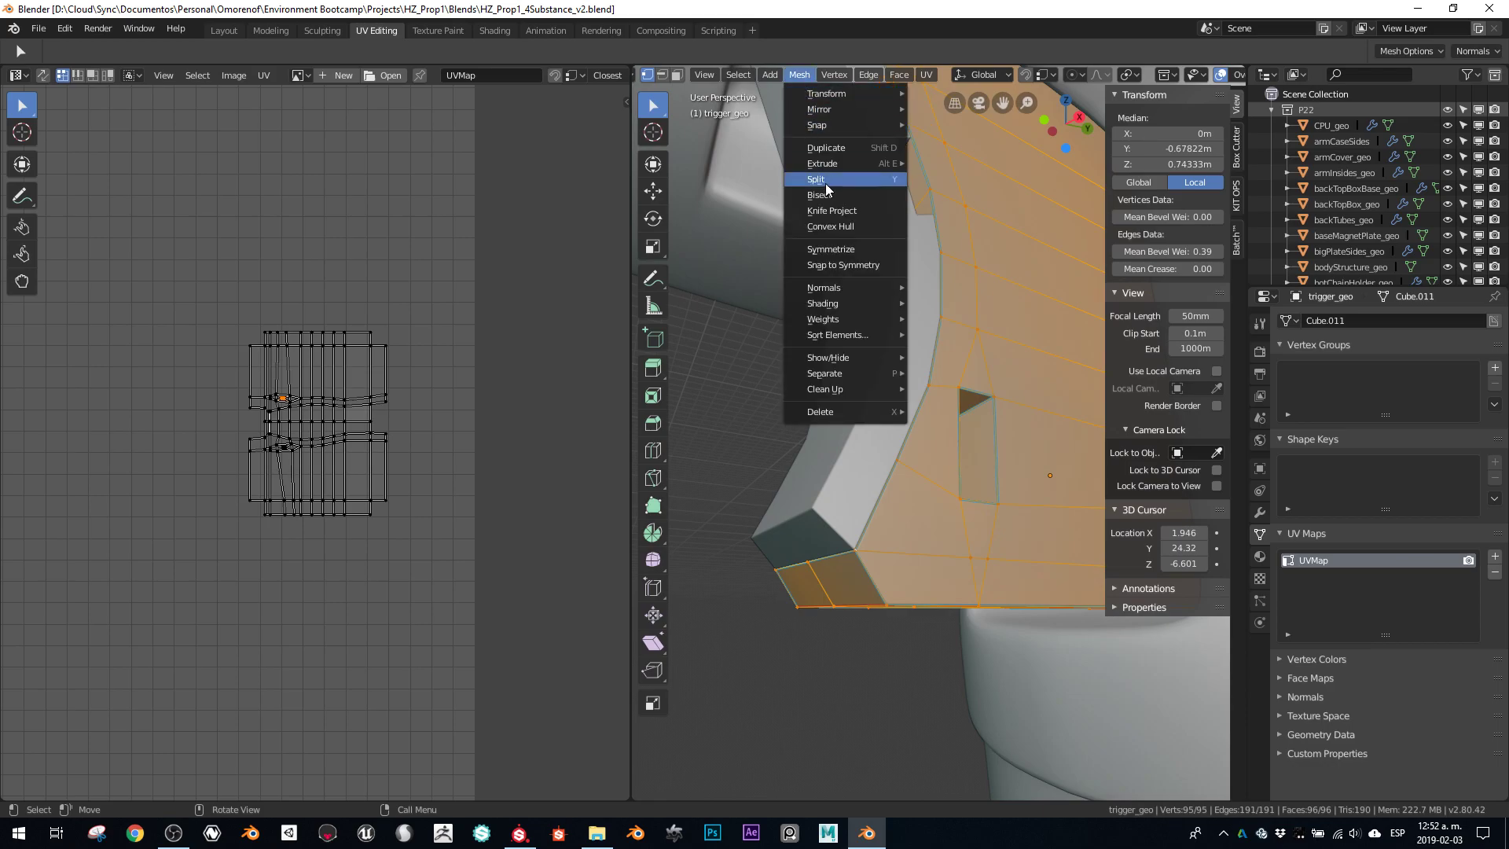
mouse_move(768, 76)
mouse_move(854, 389)
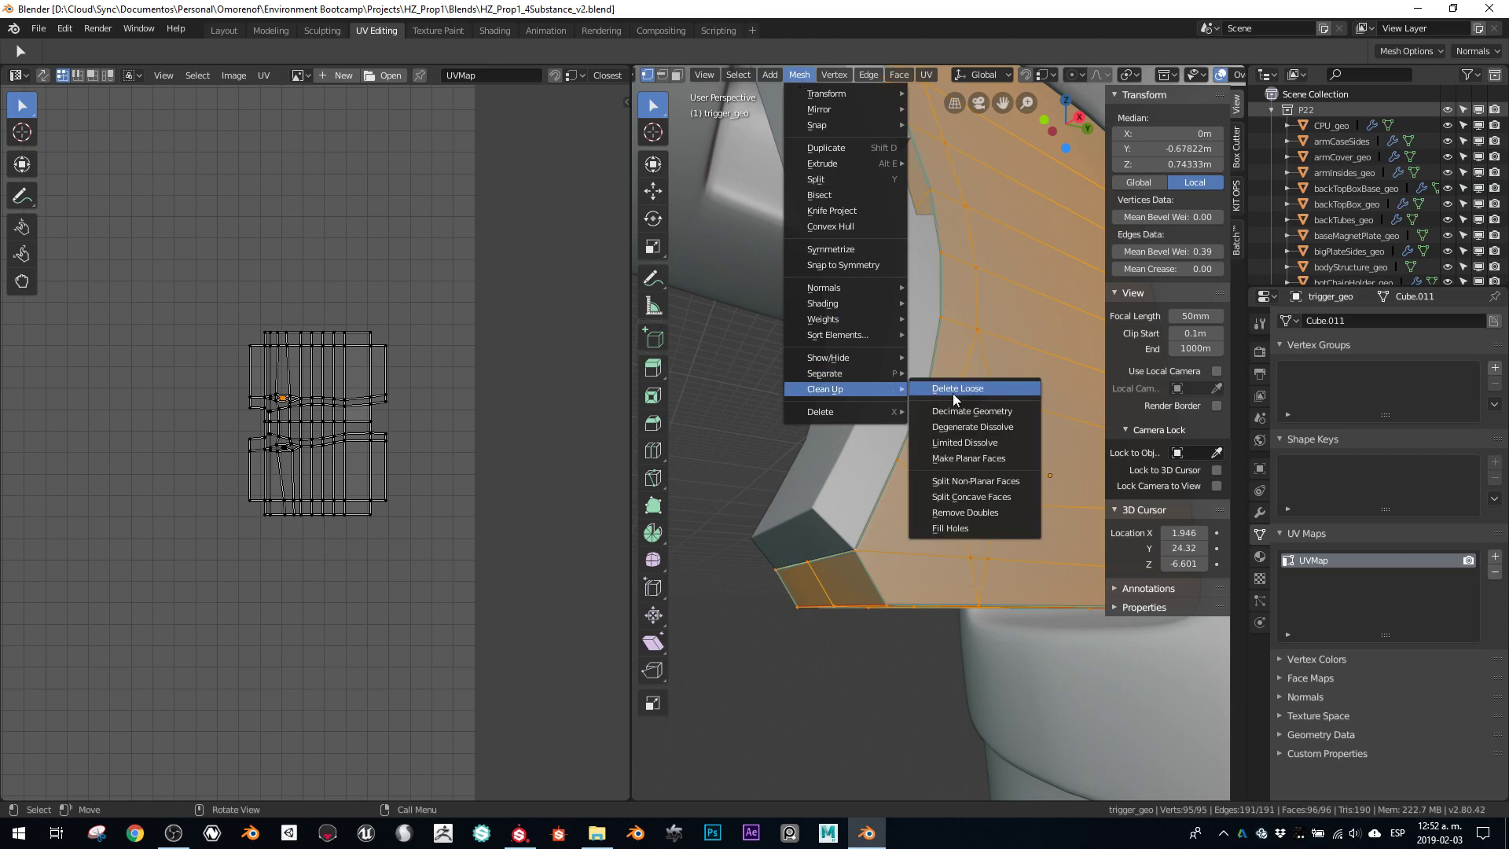
click(993, 513)
scroll(994, 511, down, 5)
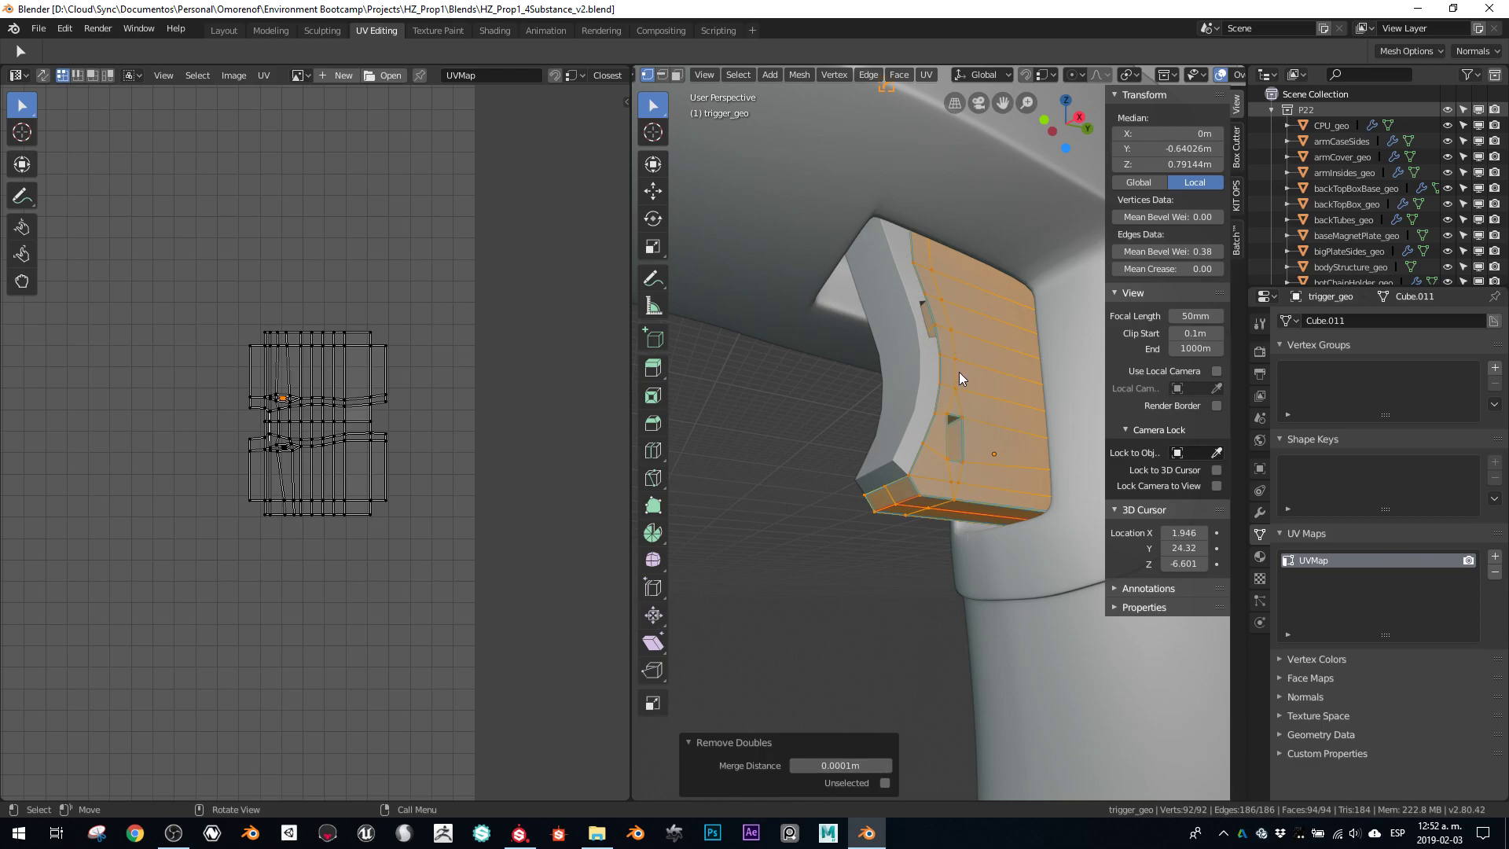
Select all of the gun's parts in object mode and export the selection as FBX, overwriting HZ_Prop1_4Substance_v2.fbx on the Desktop.
key(Tab)
click(58, 31)
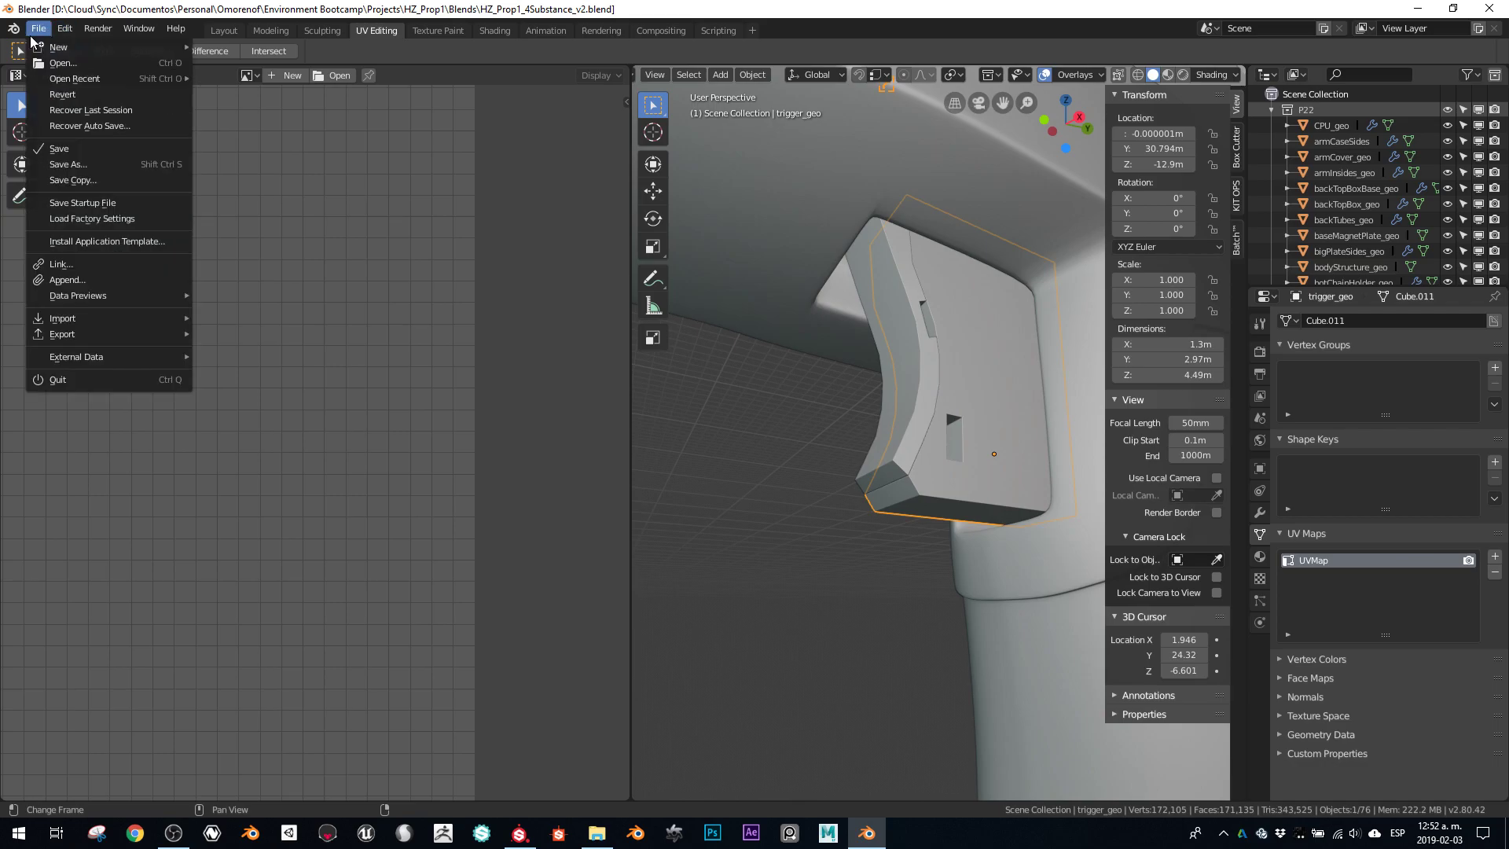
click(224, 31)
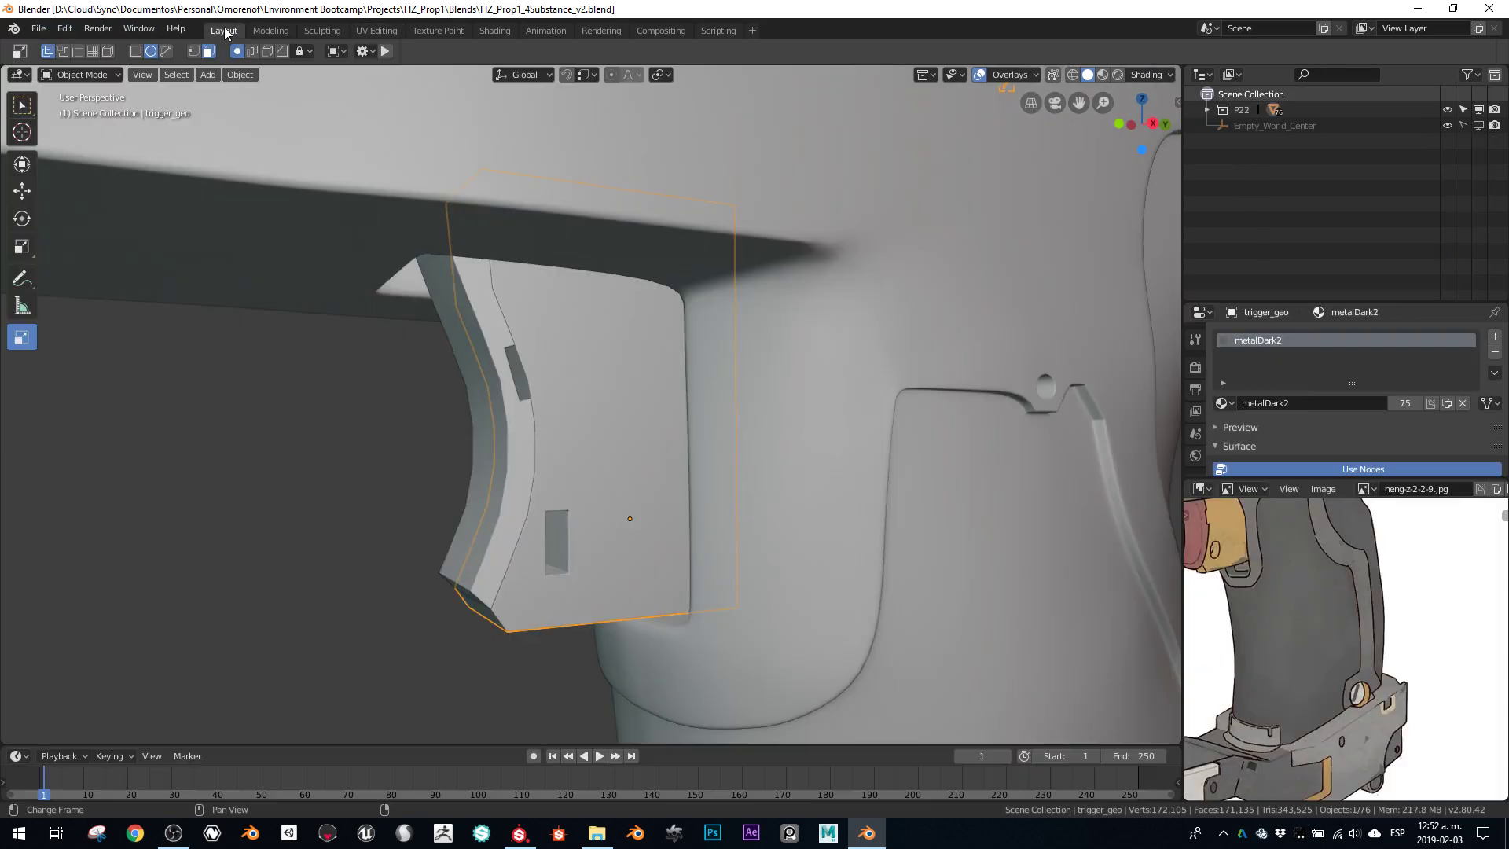
click(38, 30)
key(a)
key(KP_Decimal)
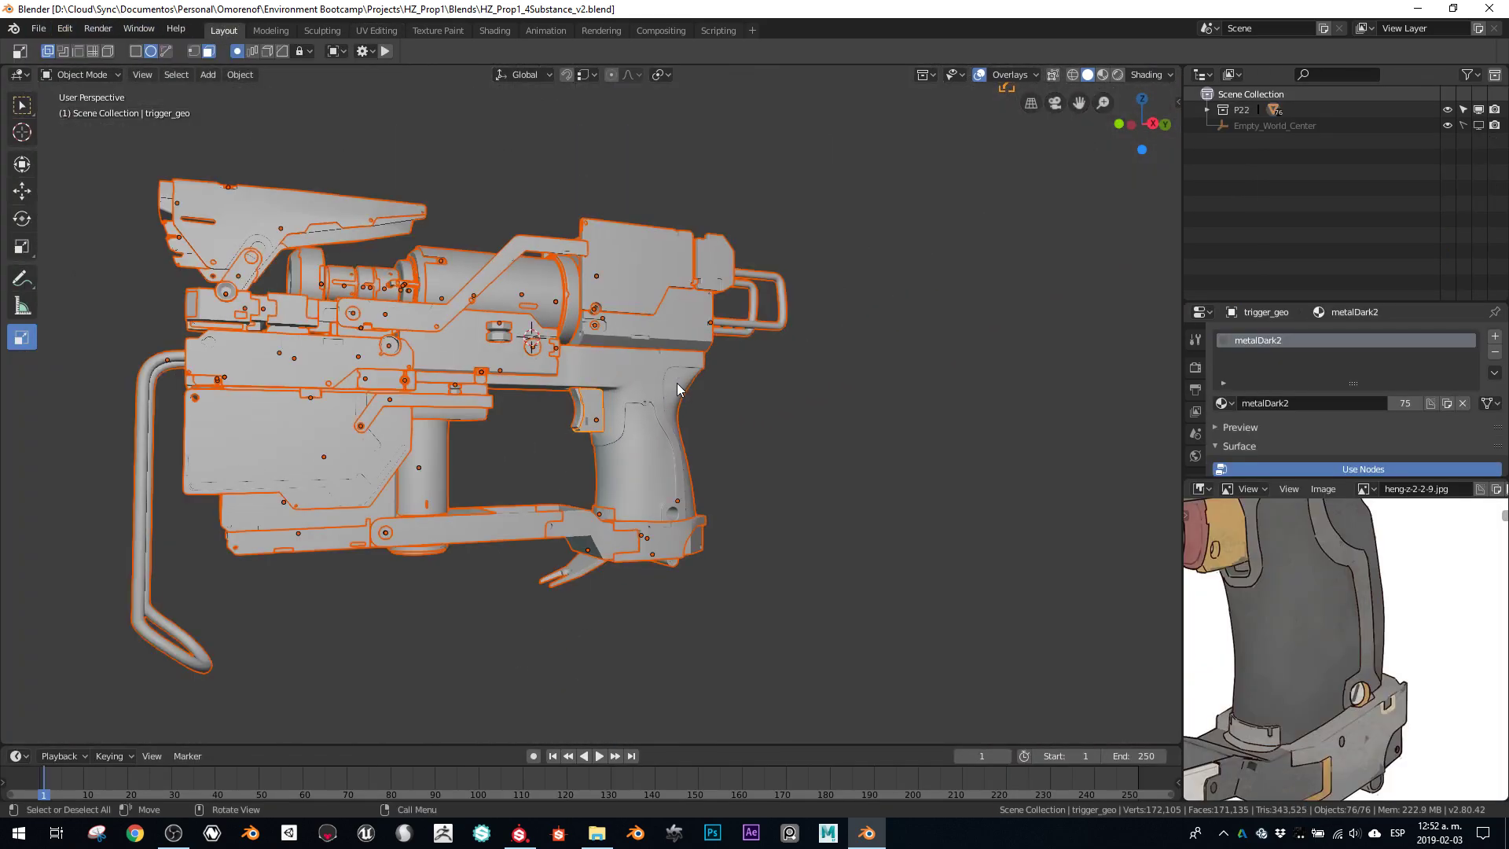
key(KP_Decimal)
click(39, 29)
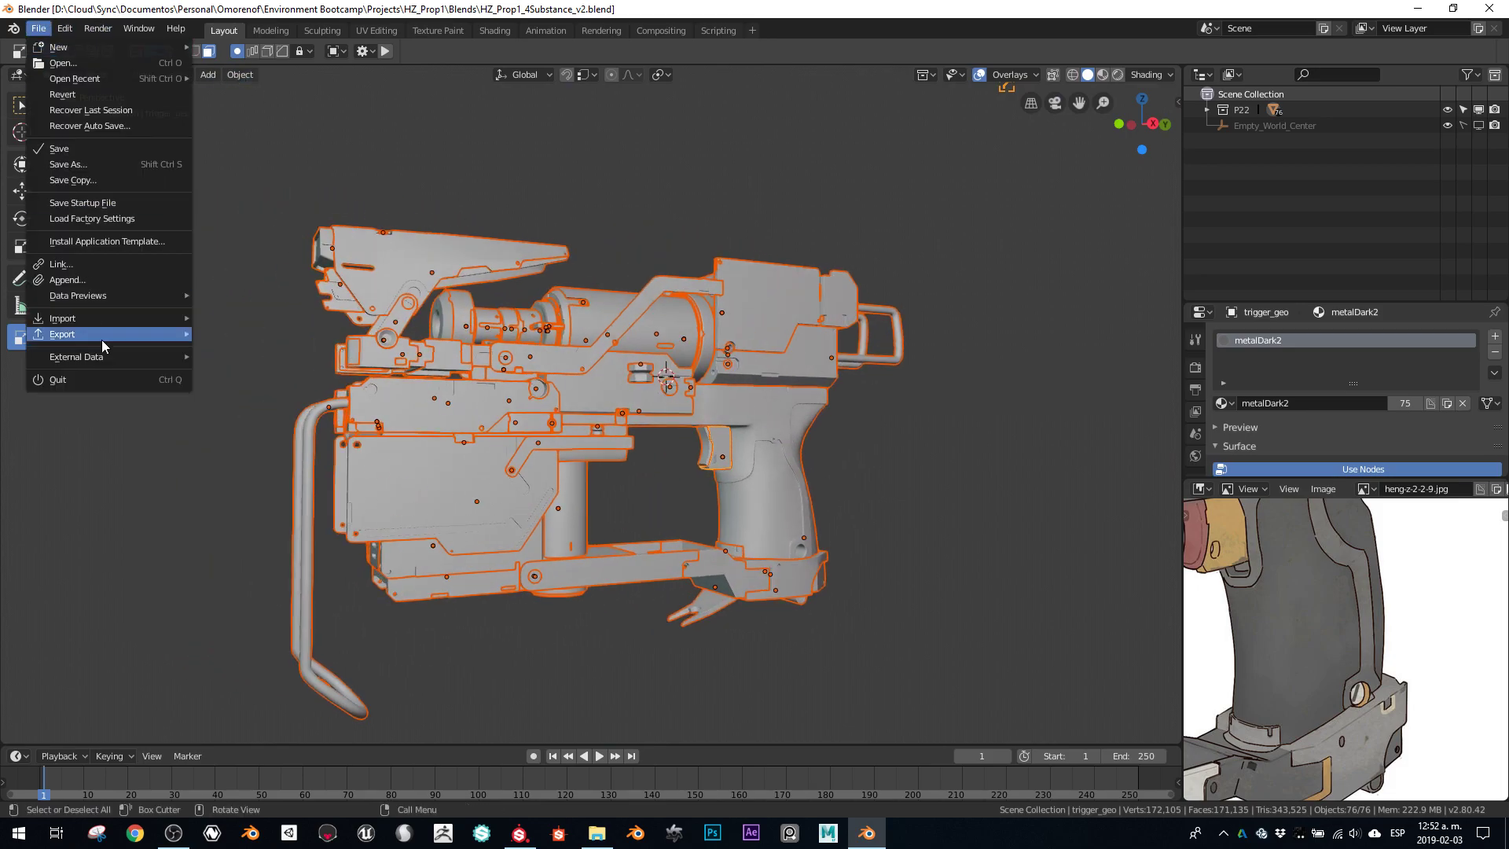
mouse_move(107, 337)
click(304, 364)
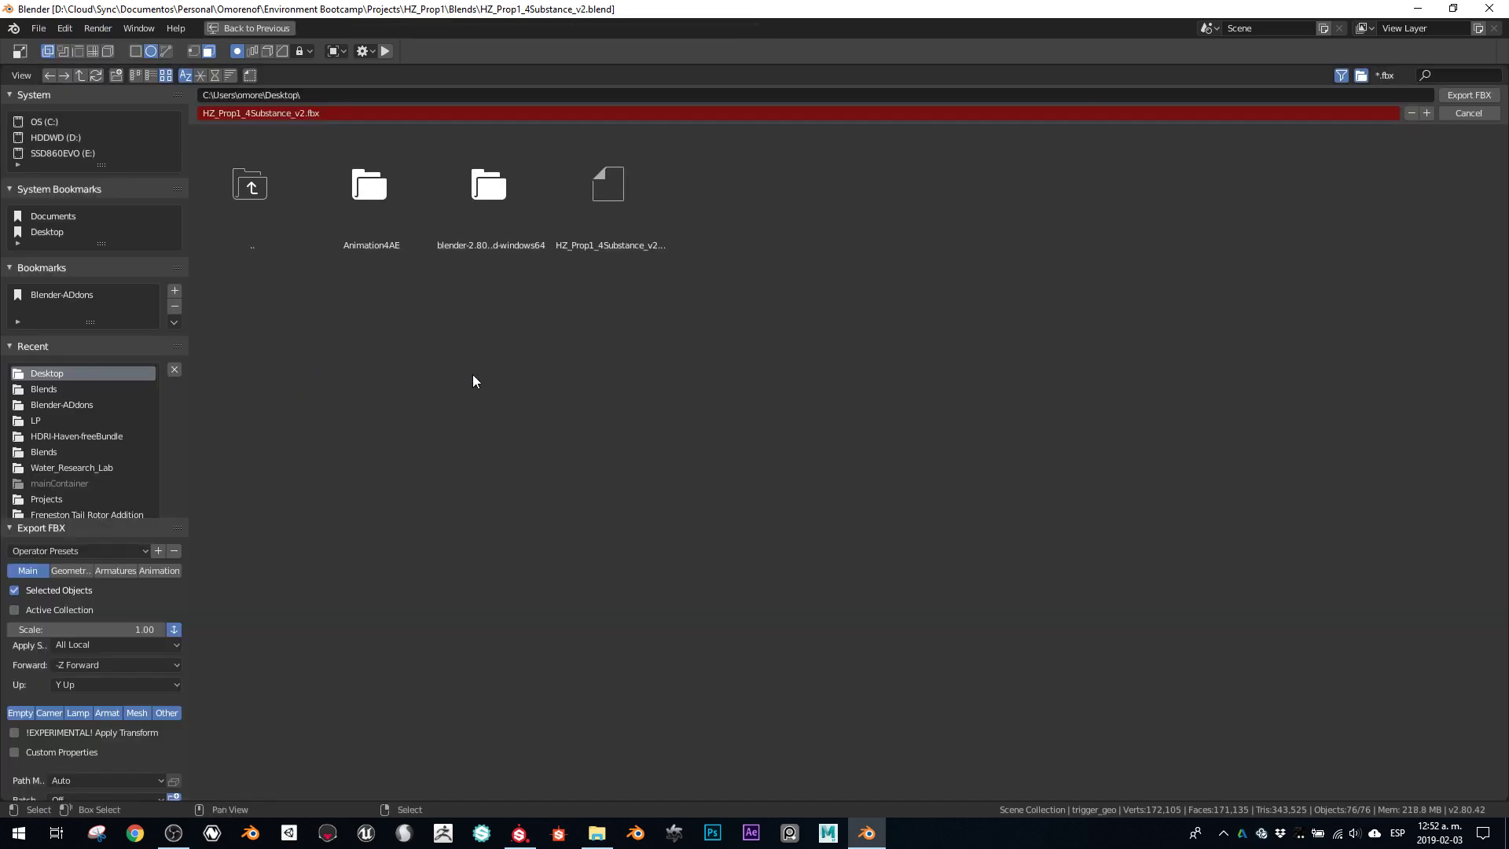
click(618, 200)
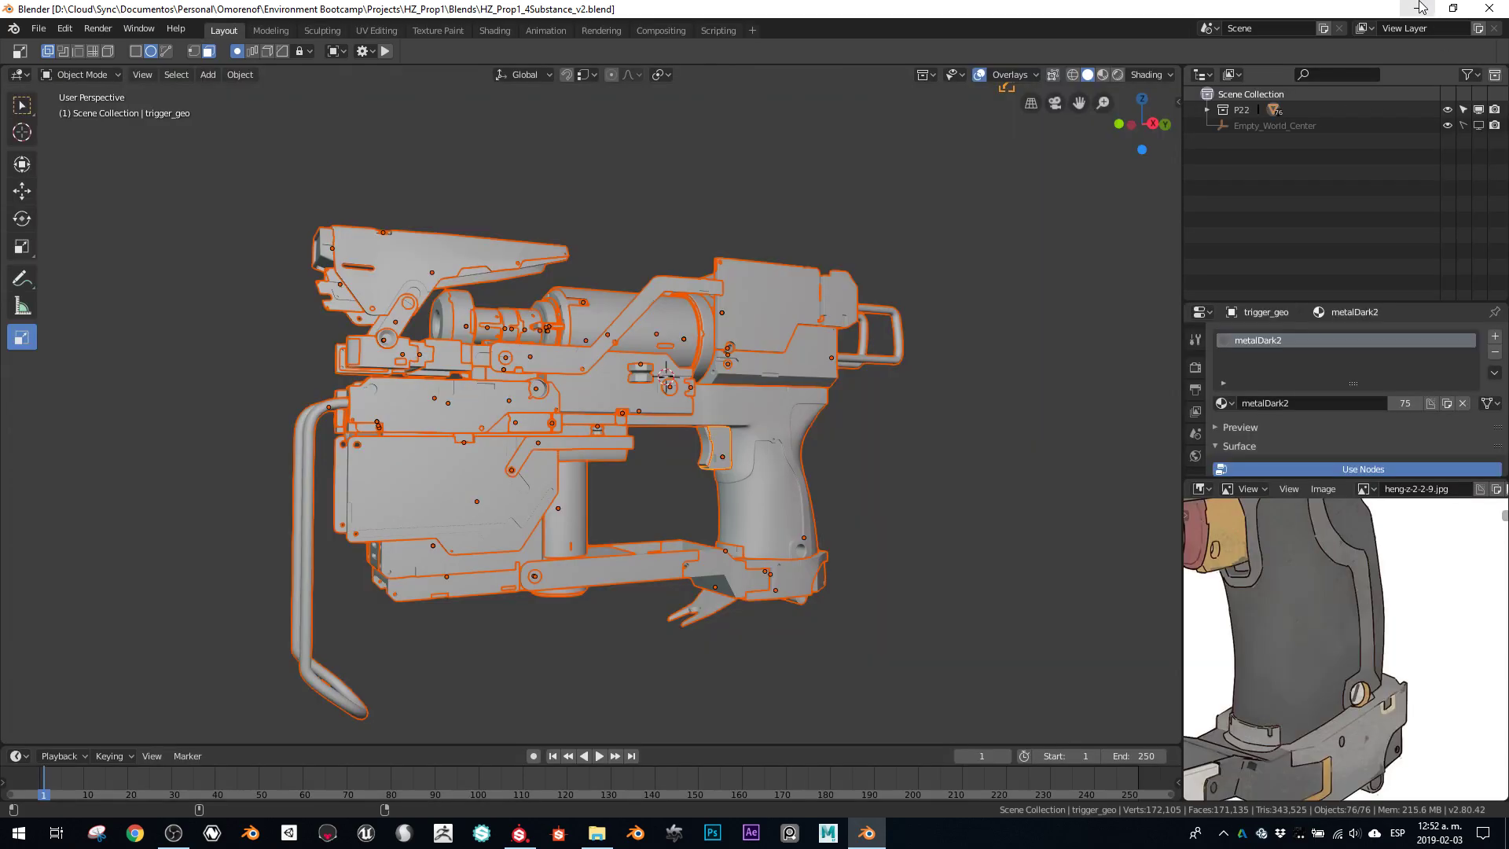
Switch to Substance Painter and create a new PBR - Metallic Roughness project from HZ_Prop1_4Substance_v2.fbx at 1024 resolution with DirectX normals.
click(1422, 7)
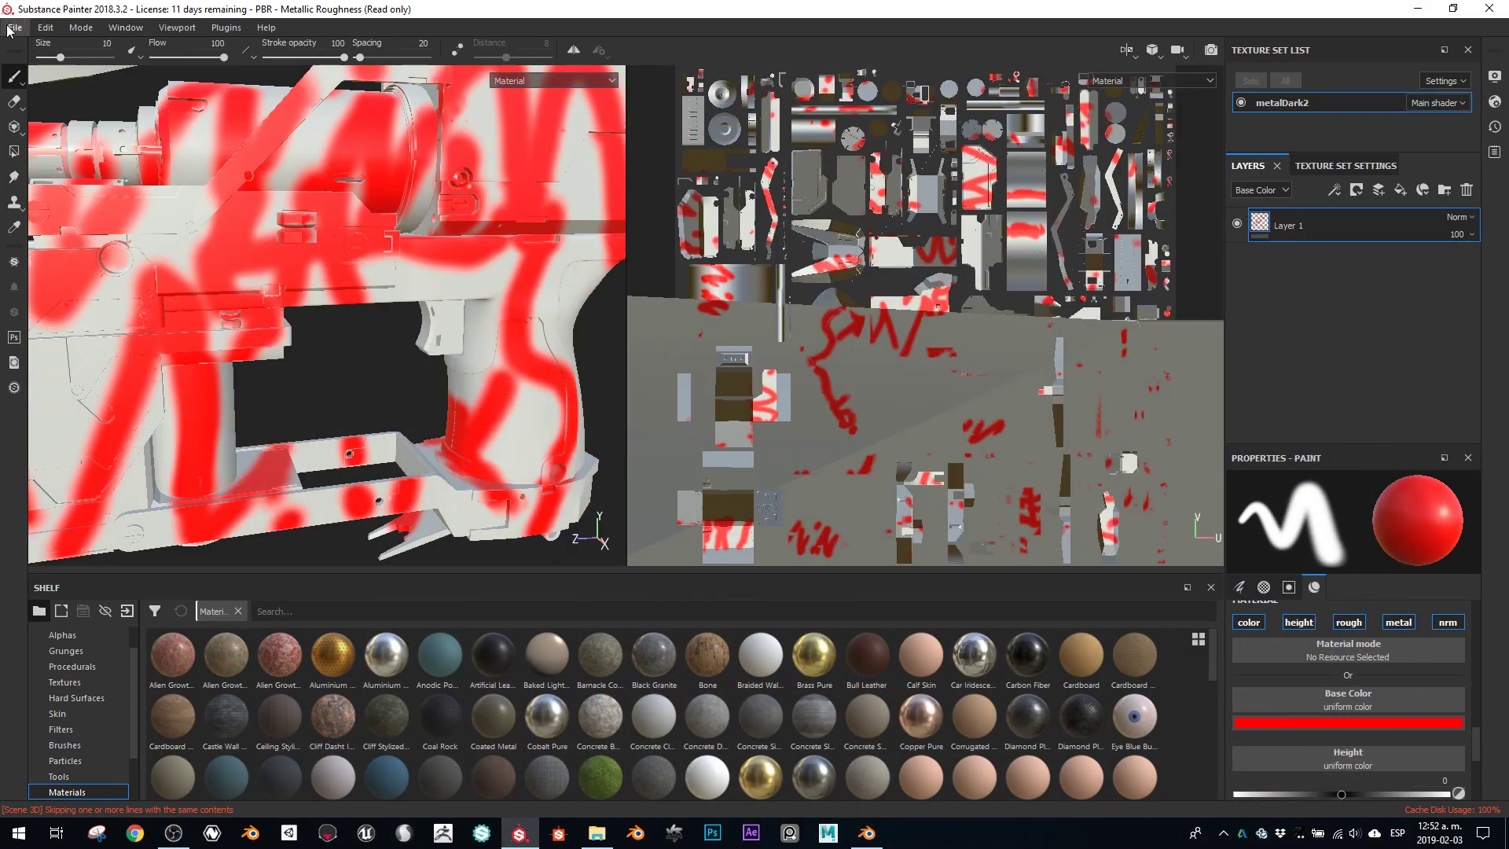
click(12, 28)
mouse_move(103, 82)
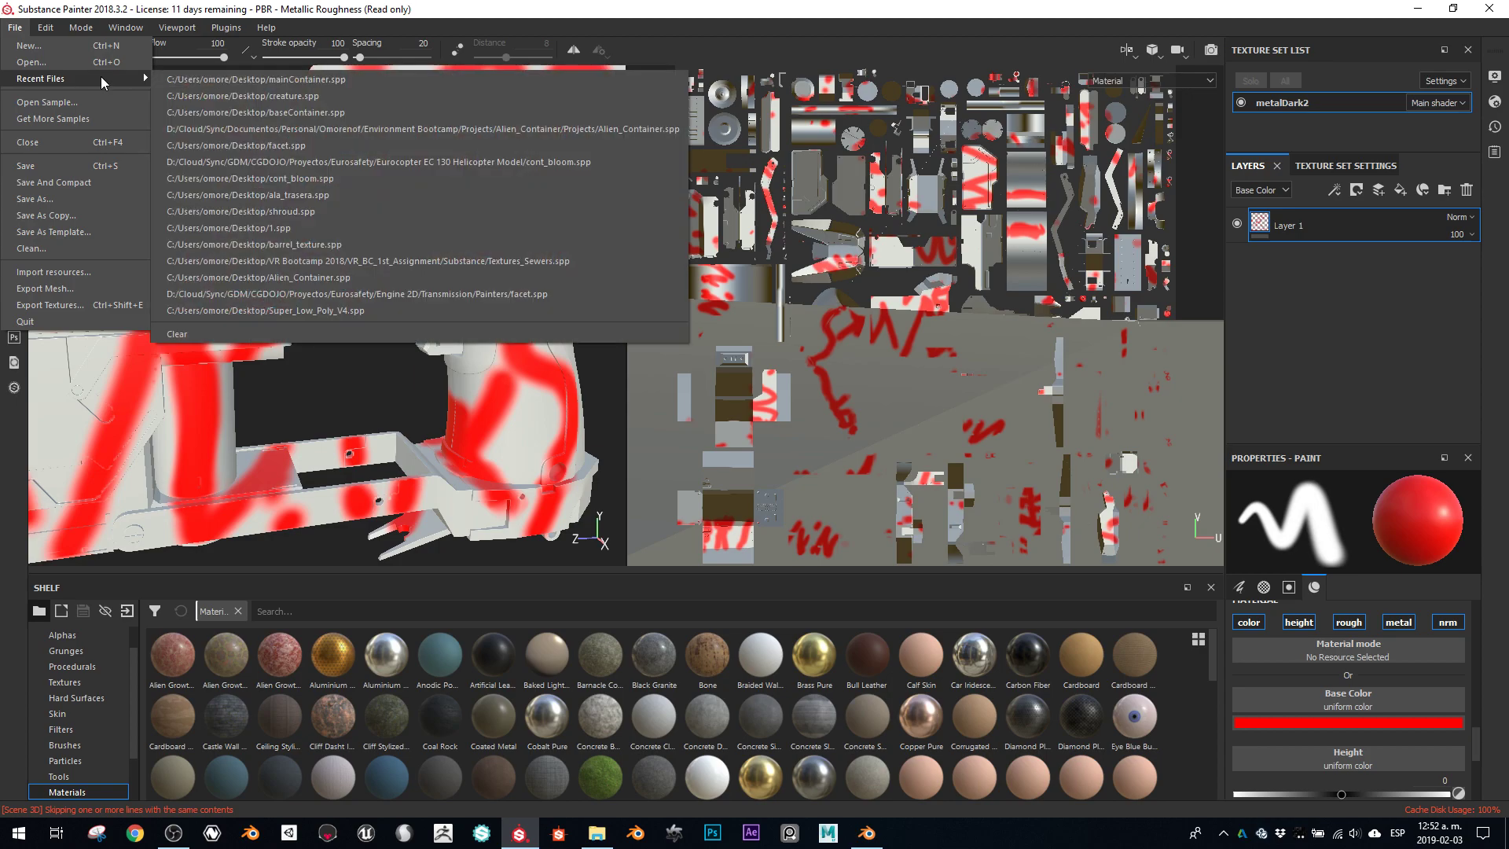
click(98, 49)
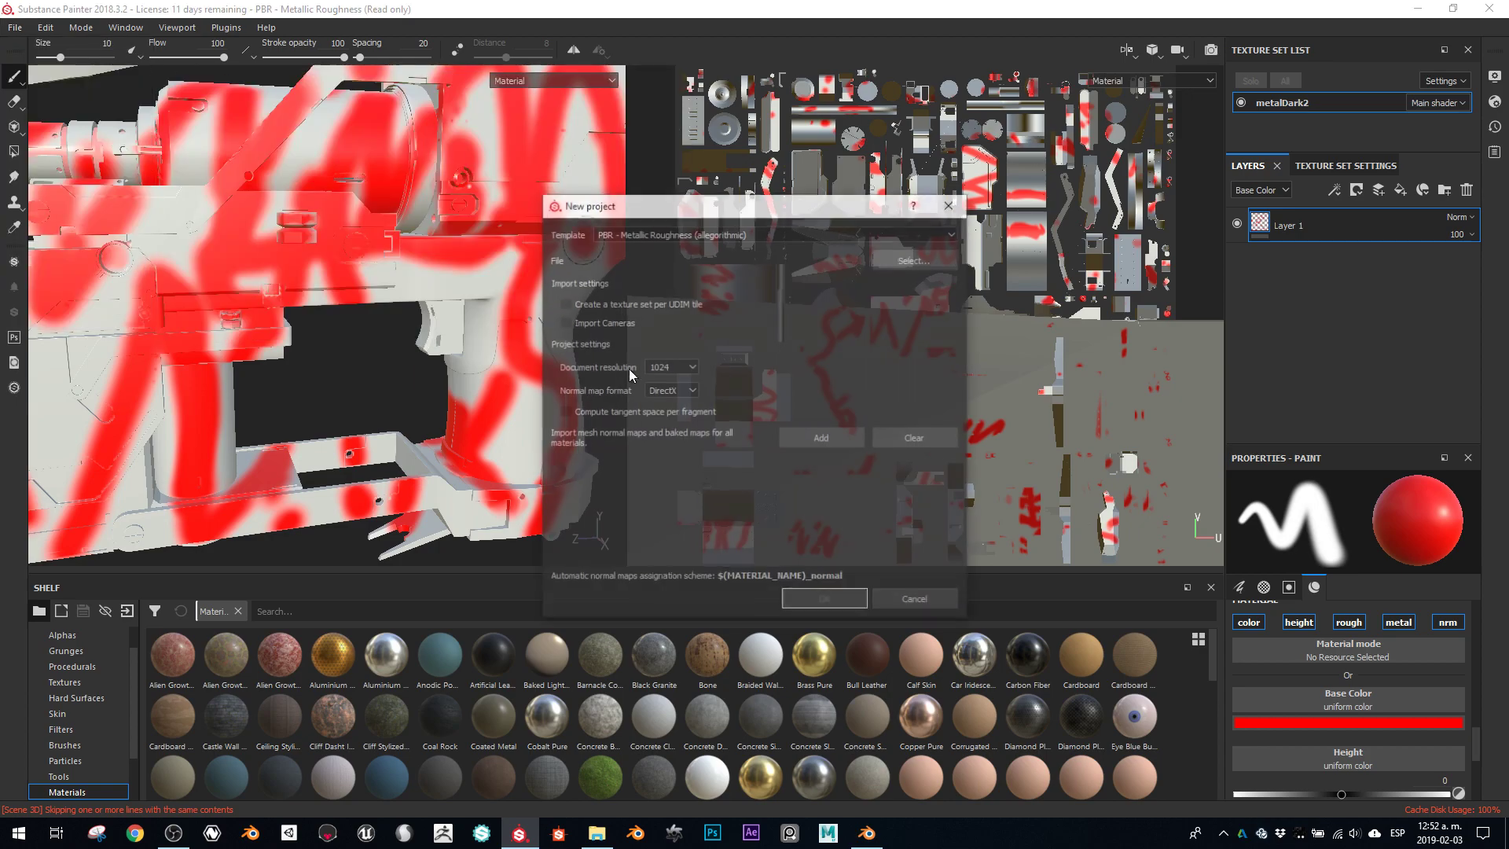
click(912, 233)
click(912, 233)
click(916, 259)
double_click(882, 356)
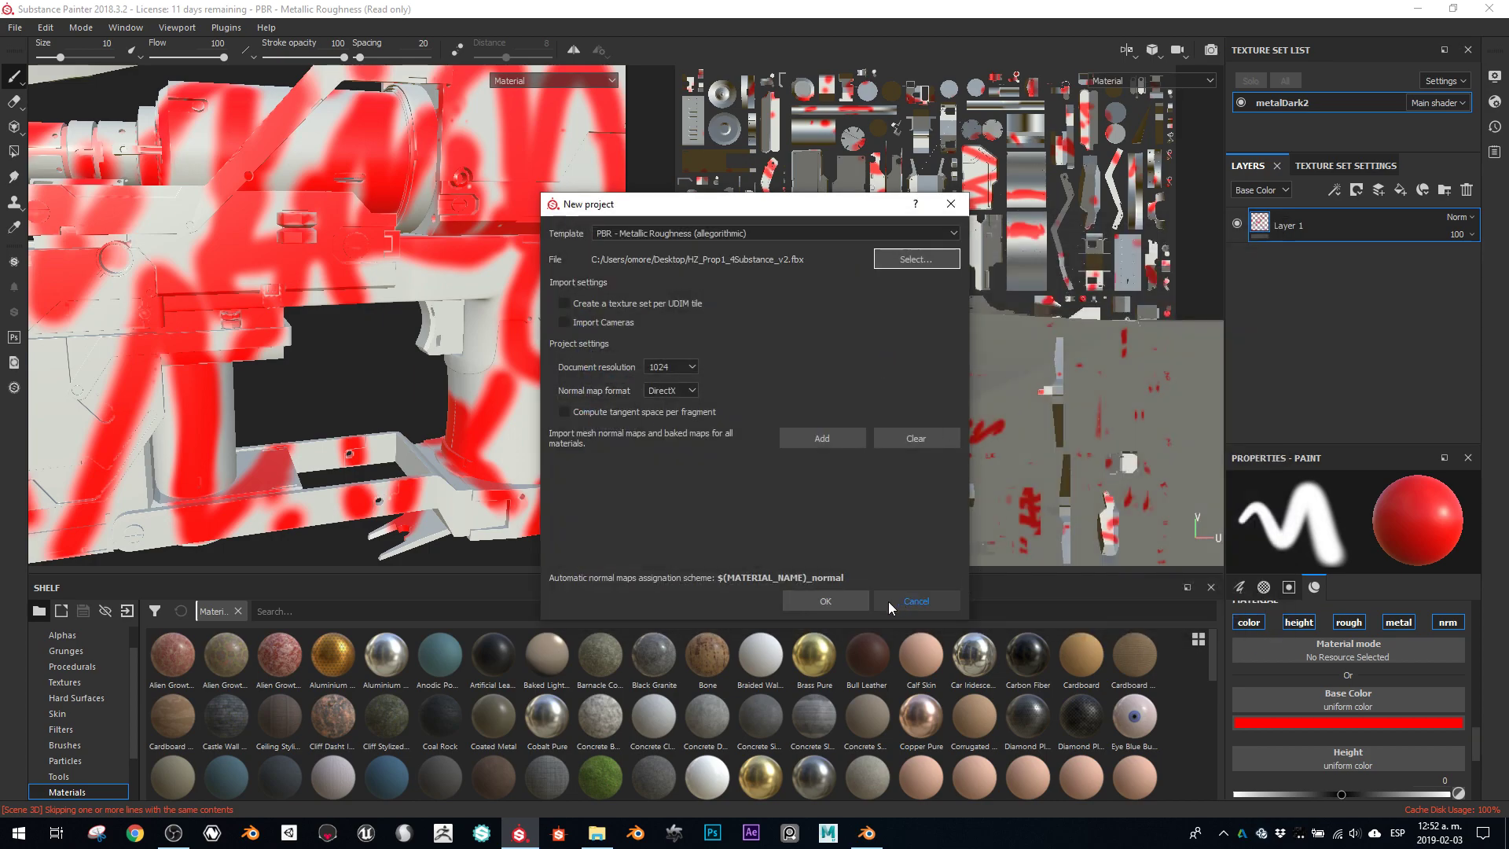
click(826, 601)
click(695, 441)
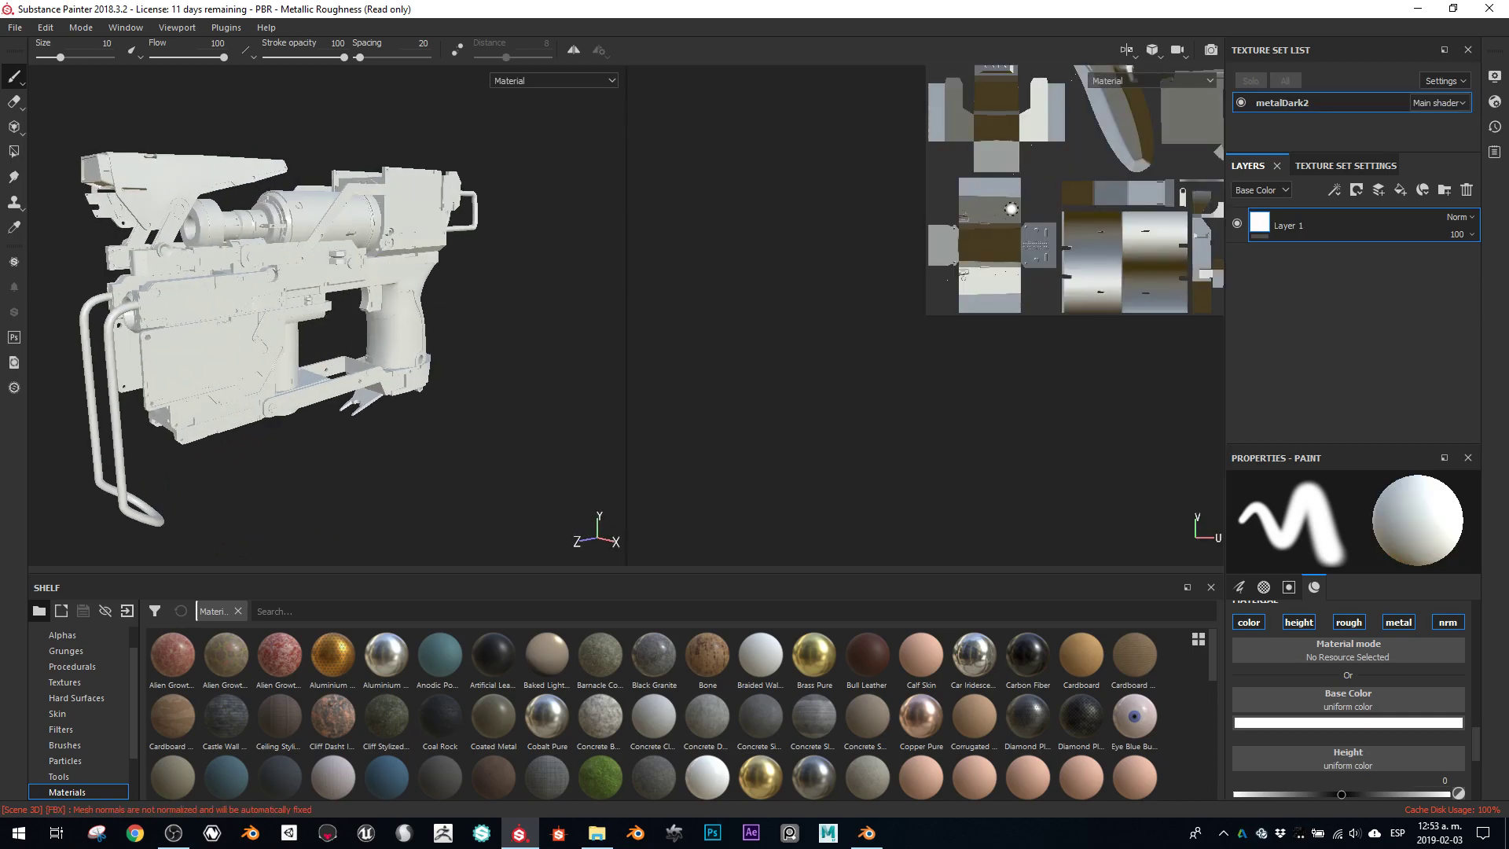
Paint freehand white test strokes across the gun's body, grip and lower frame on Layer 1.
mouse_move(467, 316)
alt+mouse_down()
mouse_move(385, 287)
mouse_move(422, 259)
mouse_move(103, 259)
mouse_move(165, 416)
mouse_move(338, 417)
mouse_move(470, 390)
mouse_move(519, 494)
alt+mouse_up()
scroll(354, 338, down, 2)
scroll(364, 320, up, 5)
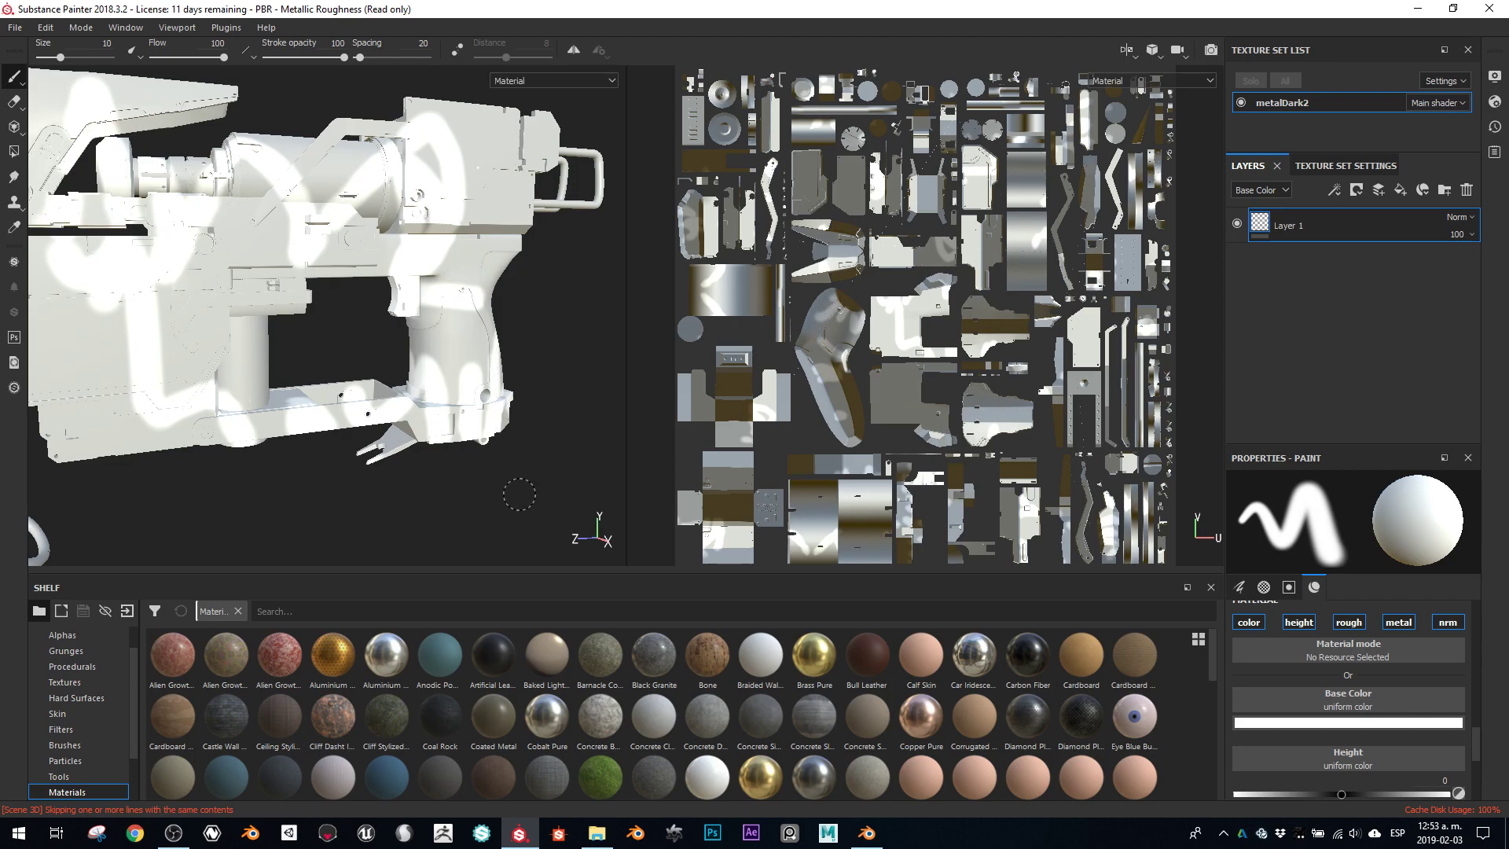
scroll(324, 467, down, 2)
scroll(323, 467, up, 4)
scroll(324, 461, down, 3)
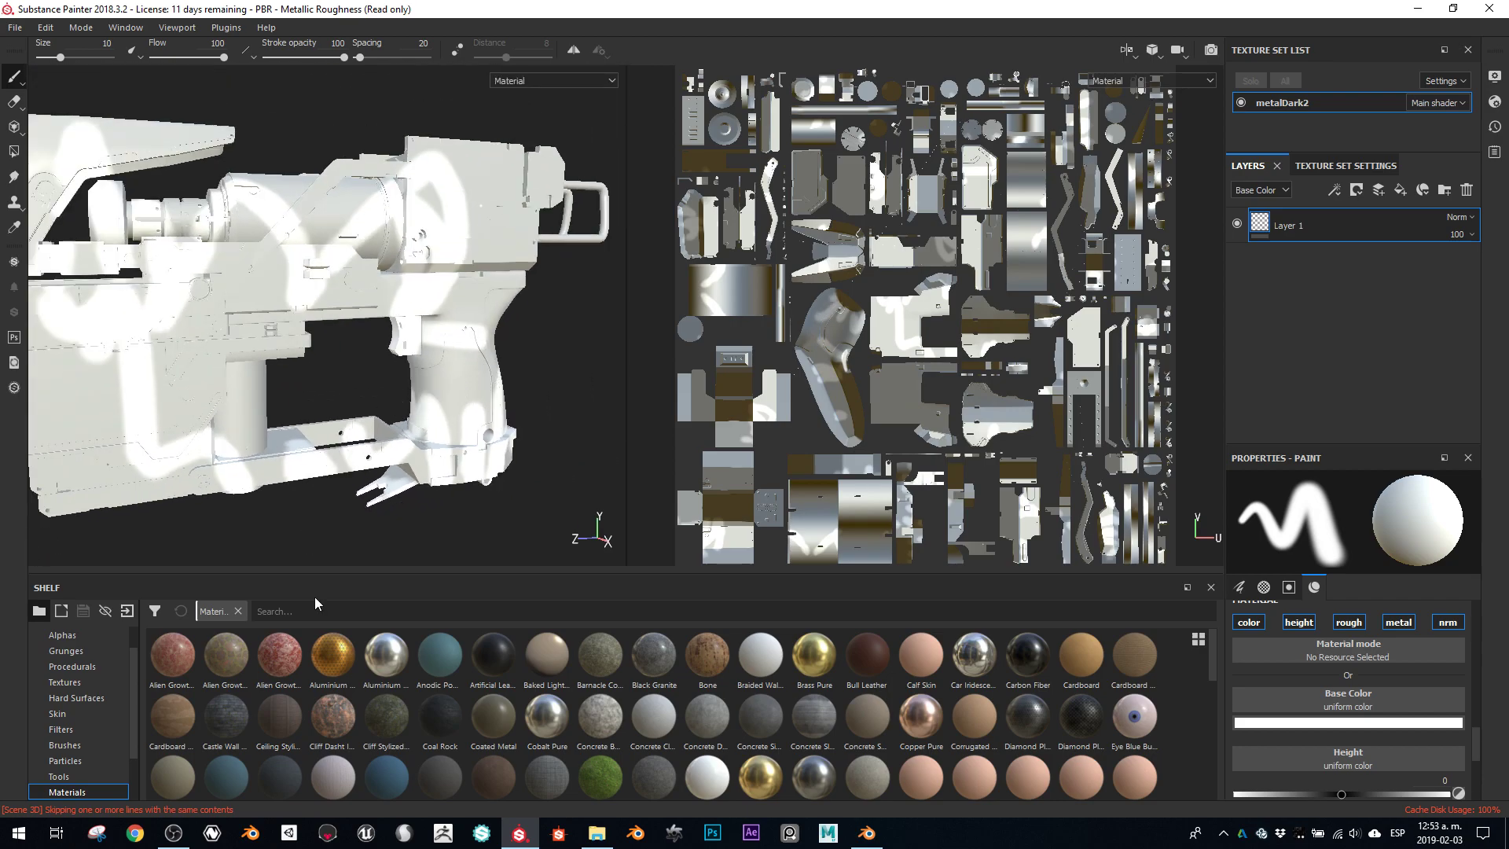
Add the Steel Rough material as a fill layer beneath Layer 1.
scroll(965, 716, down, 10)
drag(1089, 751, 1379, 328)
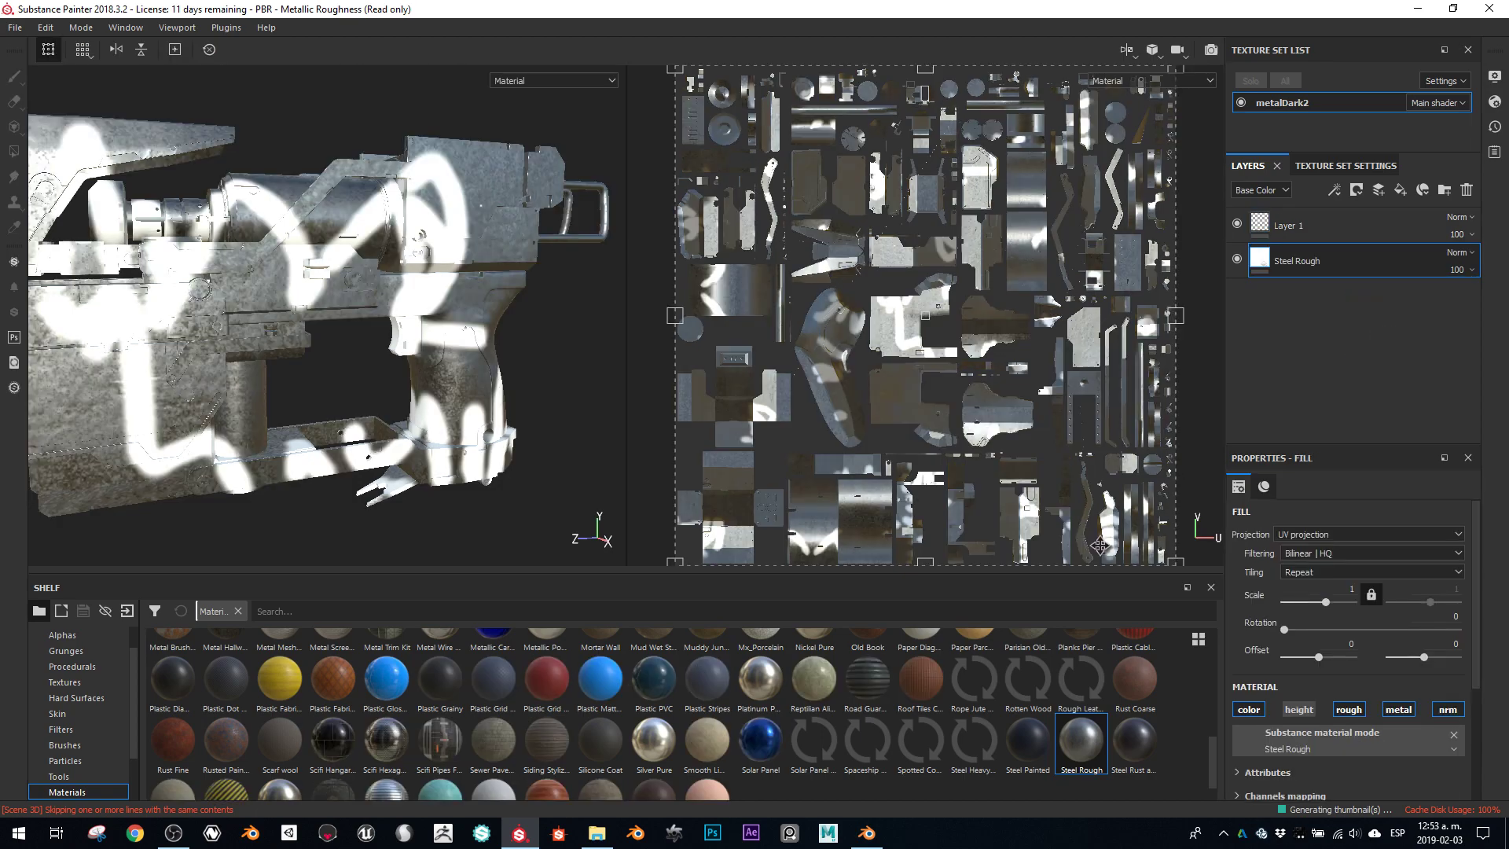
alt+drag(267, 418, 347, 441)
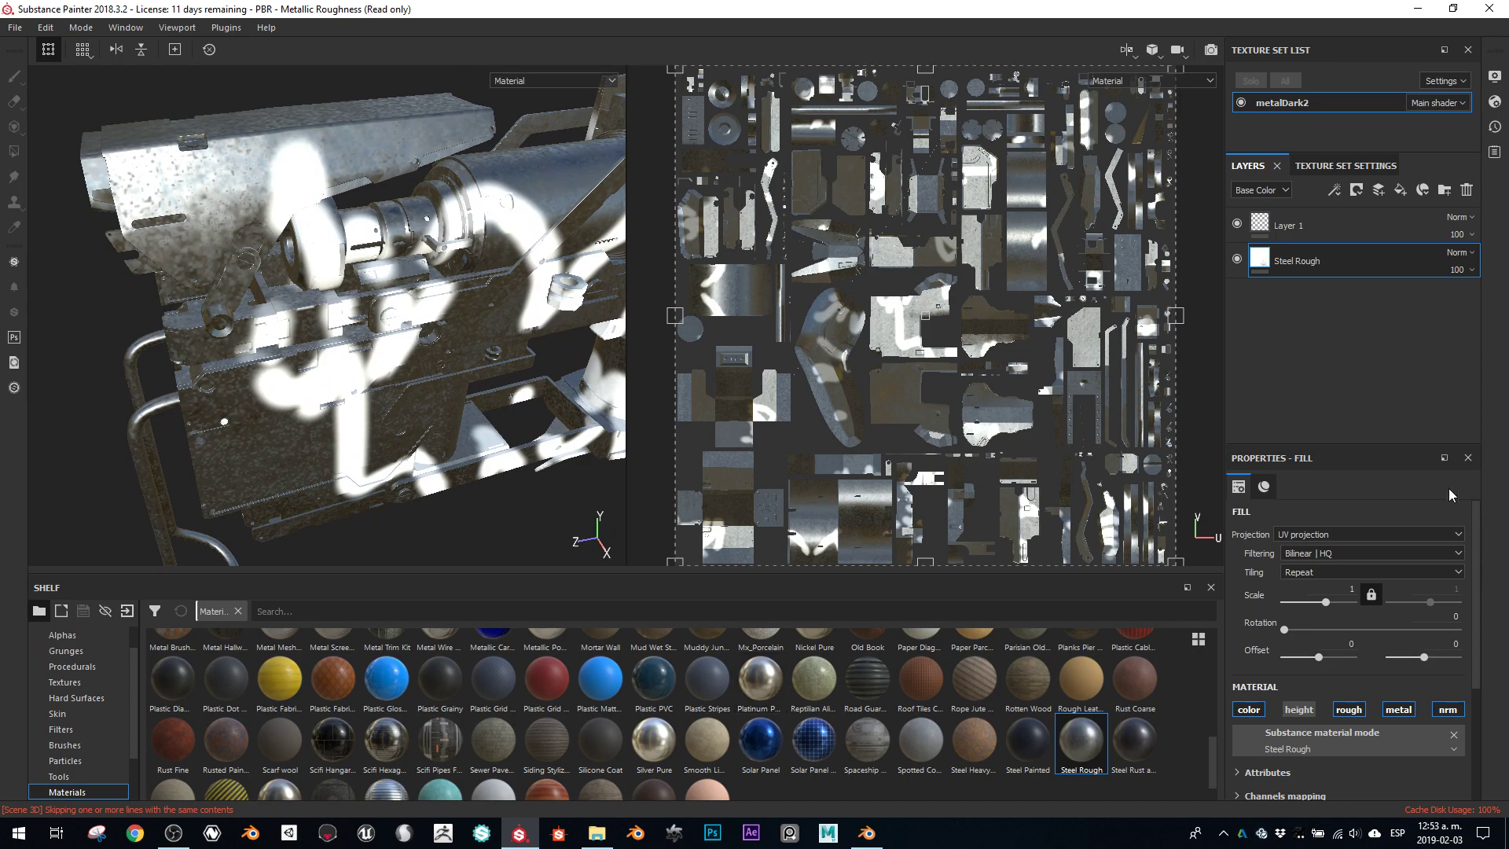
Bake the metalDark2 mesh maps at 1024 without the ID map, using the low poly mesh as high poly mesh.
click(1495, 77)
click(1494, 77)
click(1350, 169)
click(1421, 440)
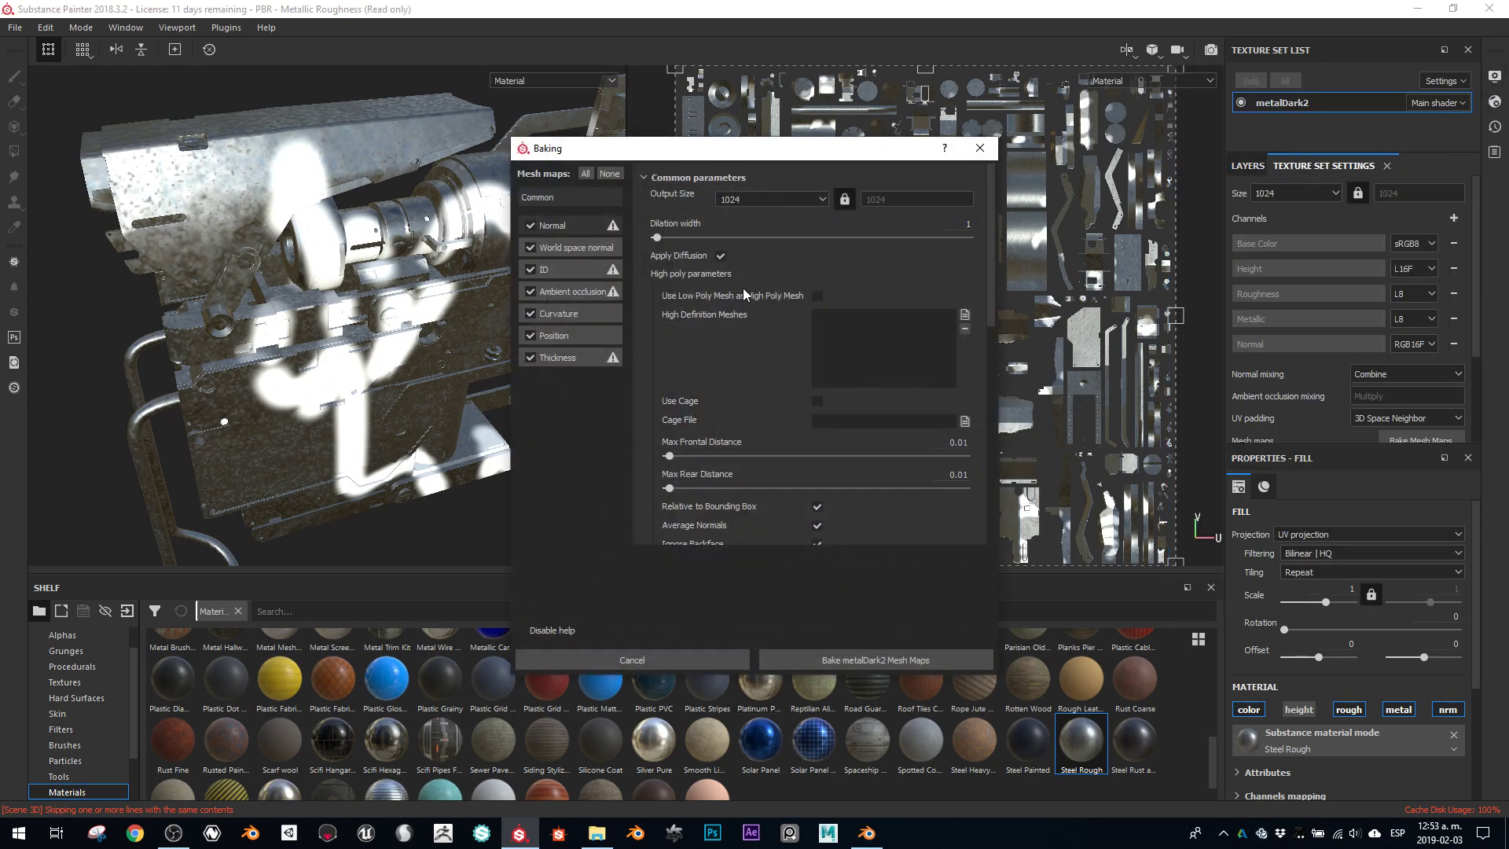
click(819, 295)
click(574, 268)
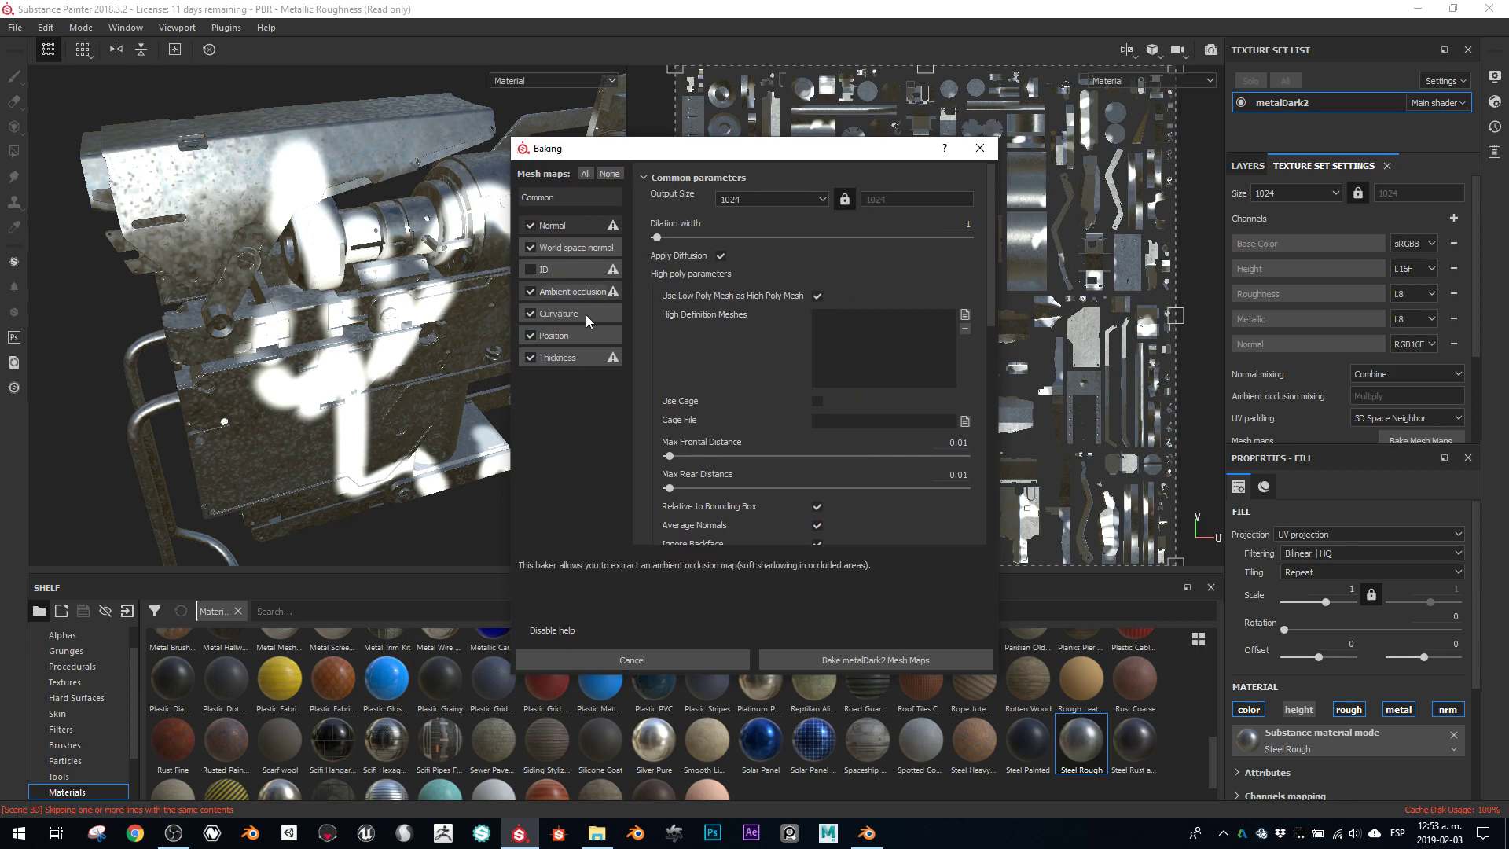
click(875, 662)
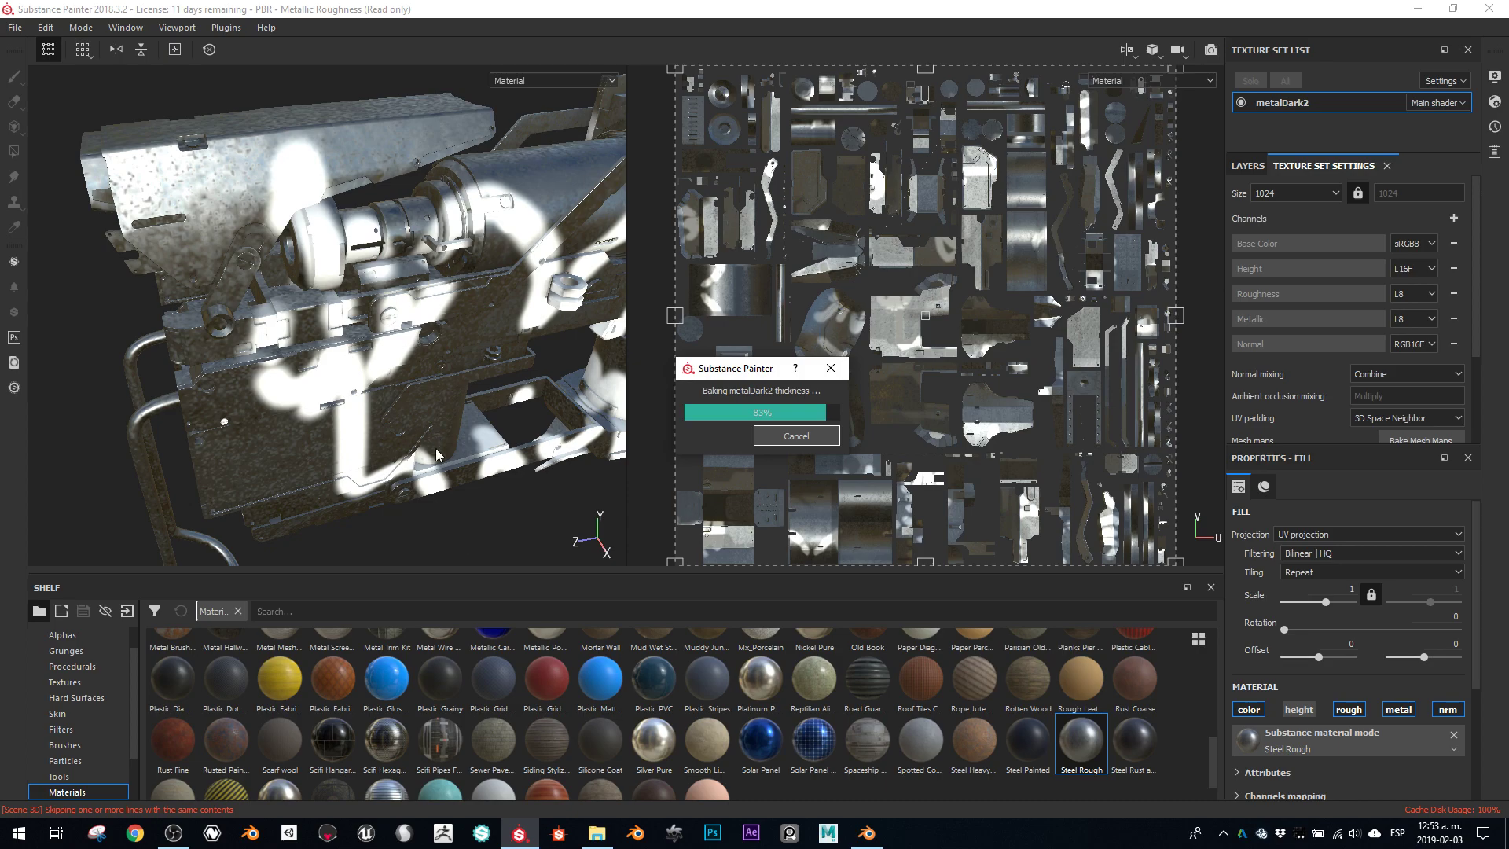
Inspect the baked gun up close and hide the painted Layer 1, leaving only Steel Rough on the model.
alt+drag(435, 446, 377, 275)
scroll(441, 321, up, 3)
alt+middle_drag(377, 275, 318, 345)
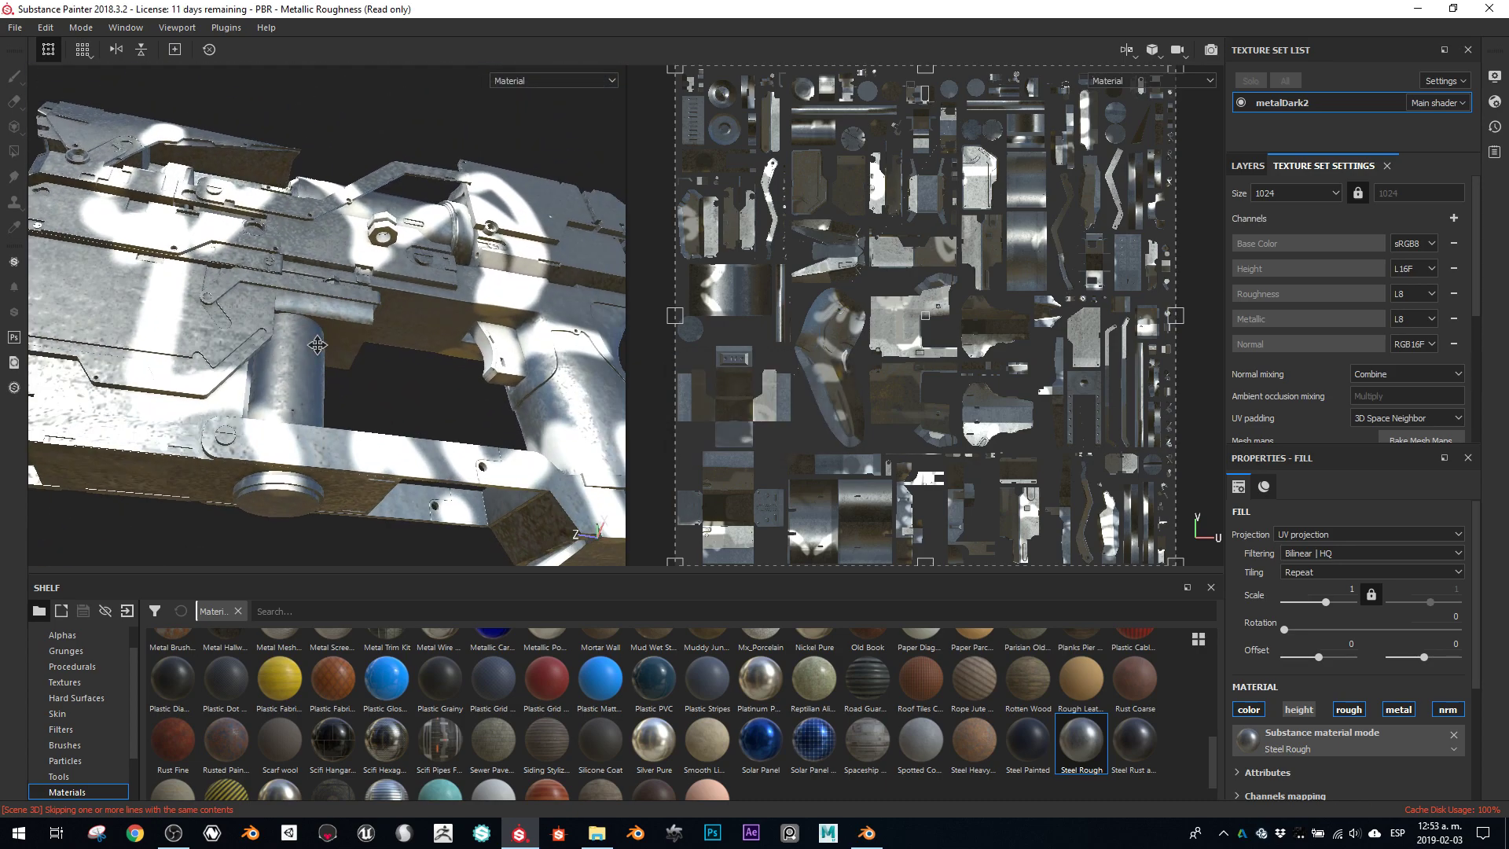
alt+drag(369, 327, 401, 333)
scroll(401, 333, up, 2)
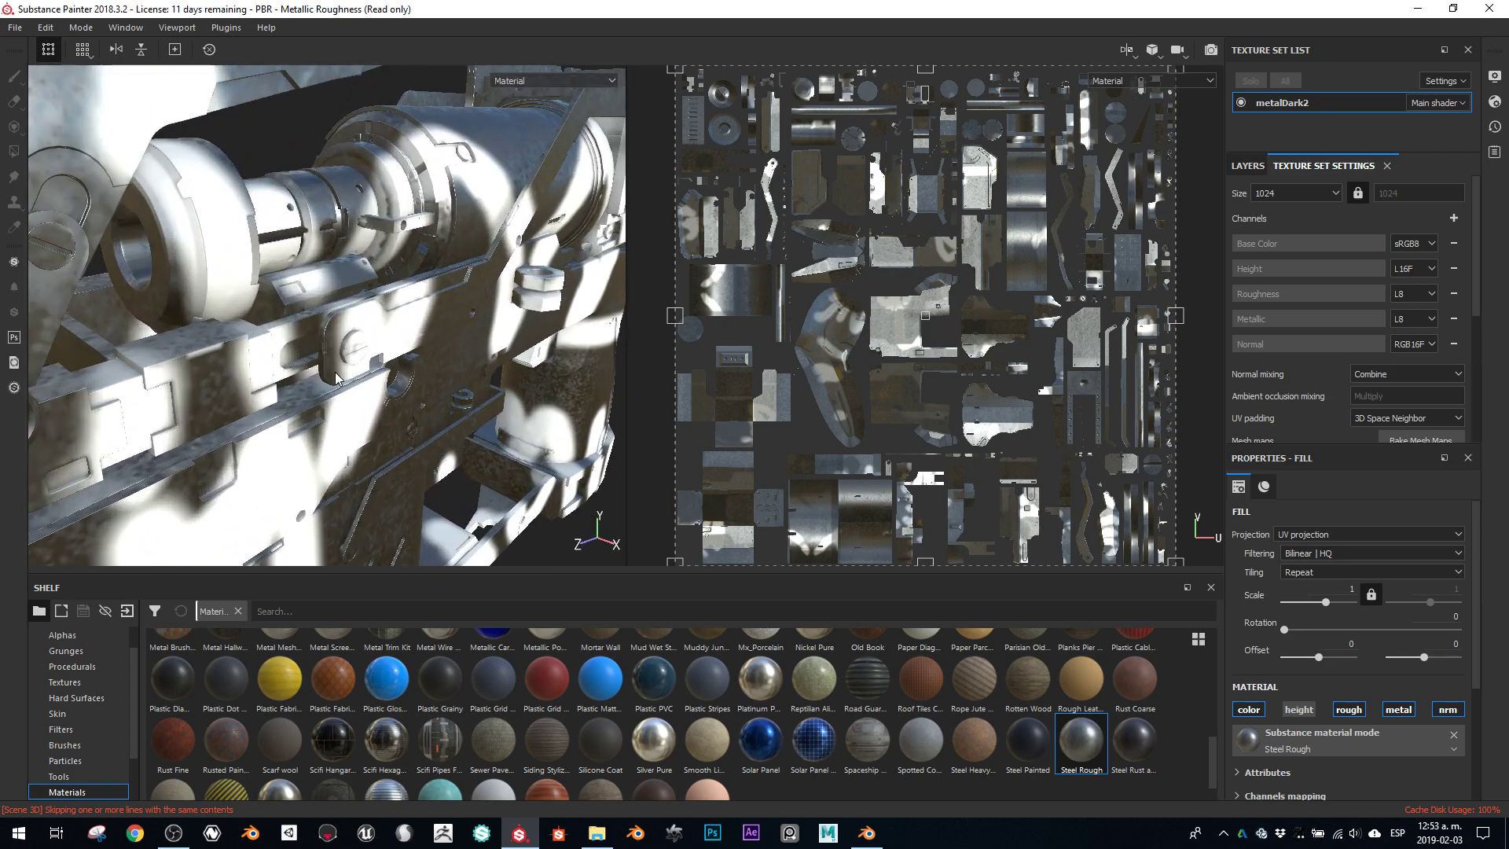
scroll(340, 380, down, 1)
click(1248, 166)
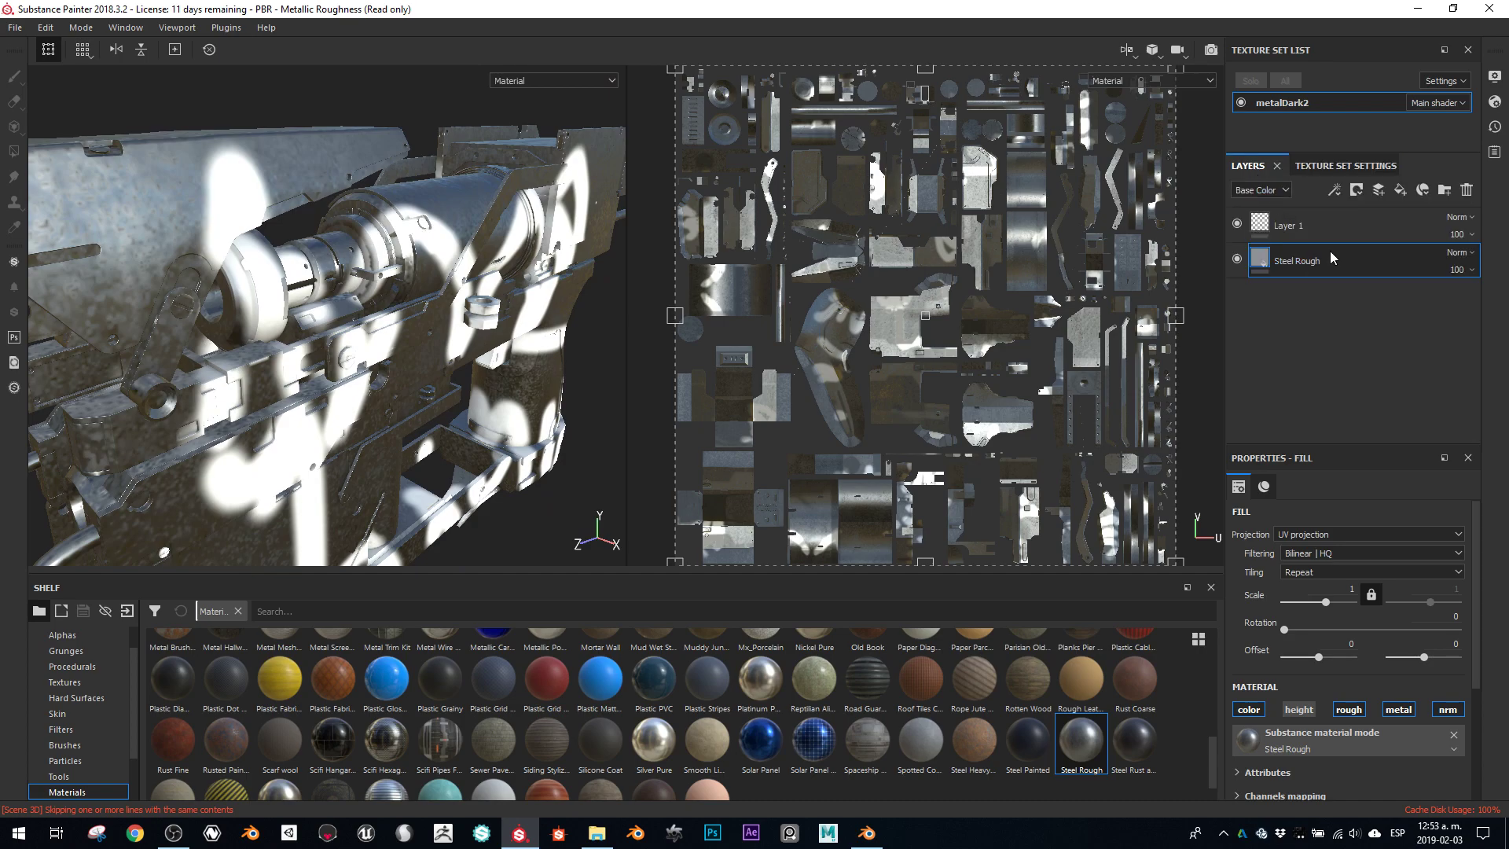
click(1342, 222)
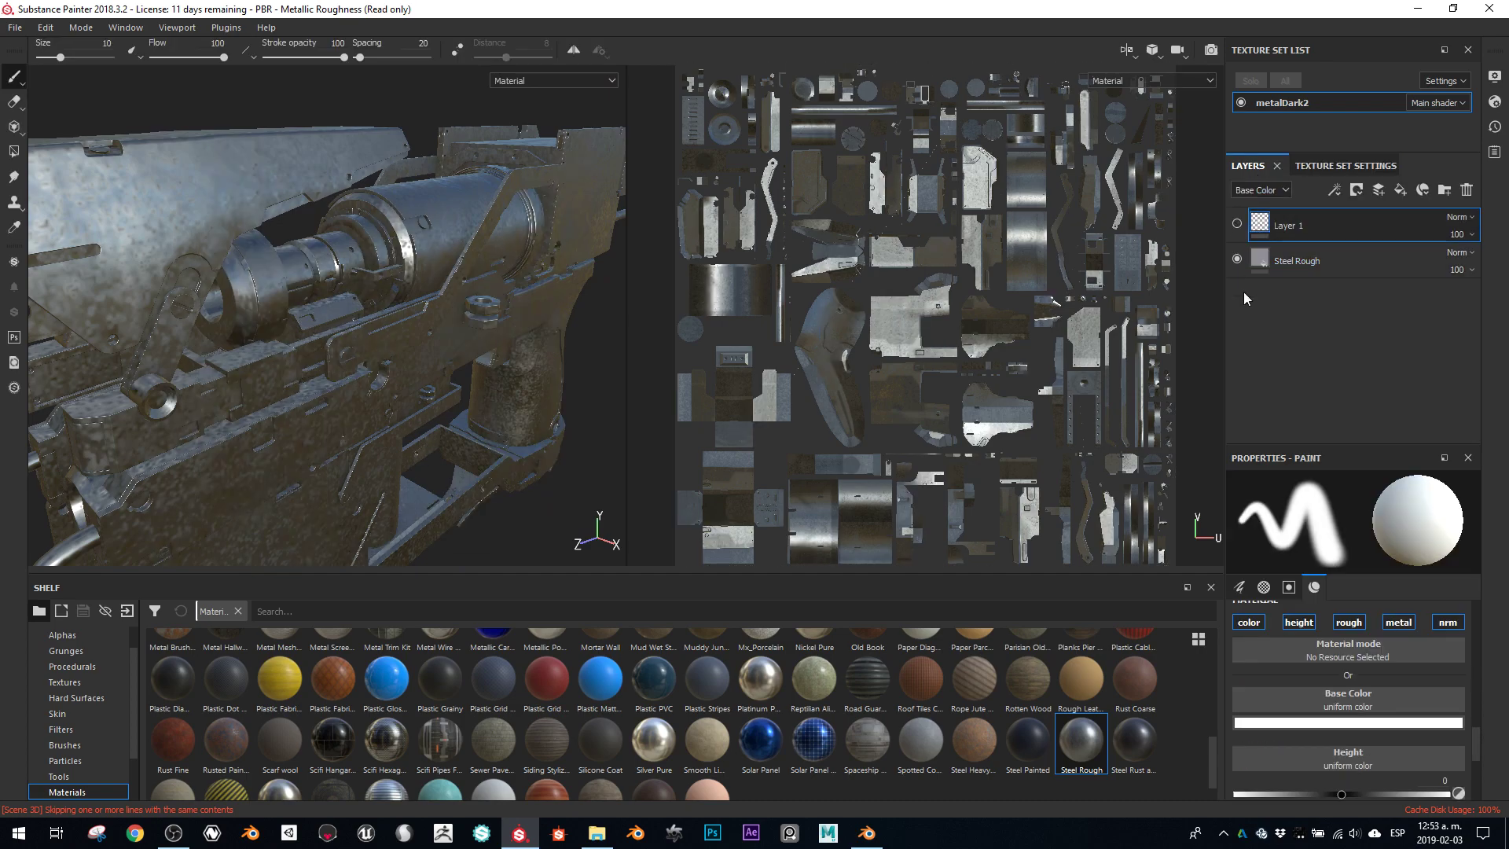
alt+drag(354, 464, 276, 417)
scroll(323, 431, down, 2)
alt+middle_drag(323, 431, 422, 270)
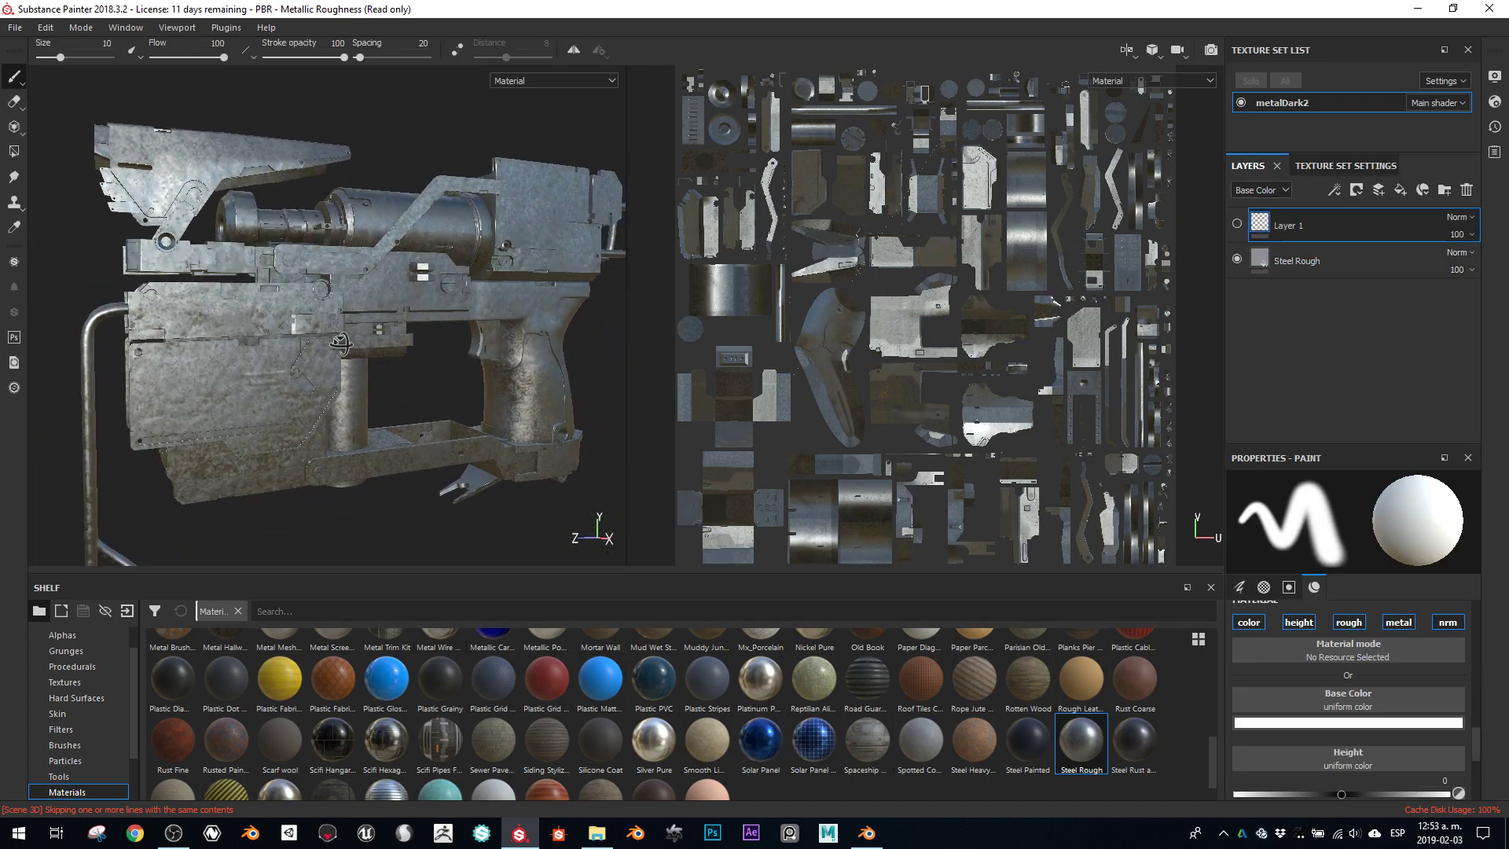